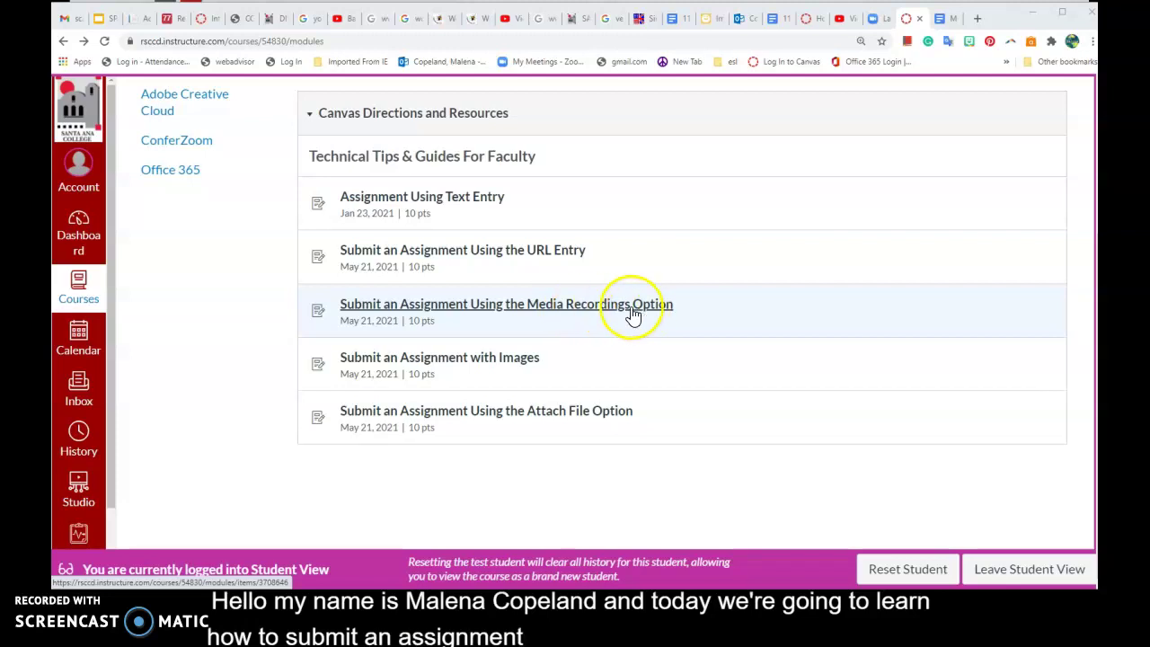
- Open the 'Submit an Assignment Using the Media Recordings Option' assignment and scroll to its instructions
{"action": "left_click", "coordinate": [584, 309]}
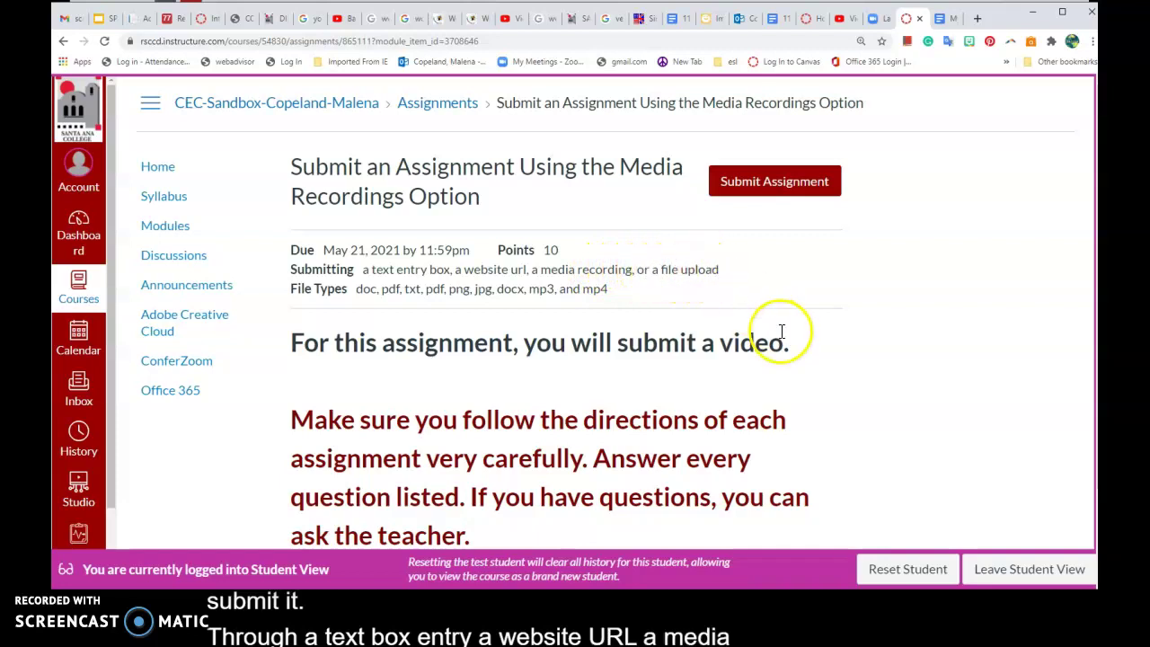
{"action": "scroll", "coordinate": [797, 265], "scroll_direction": "down", "scroll_amount": 1}
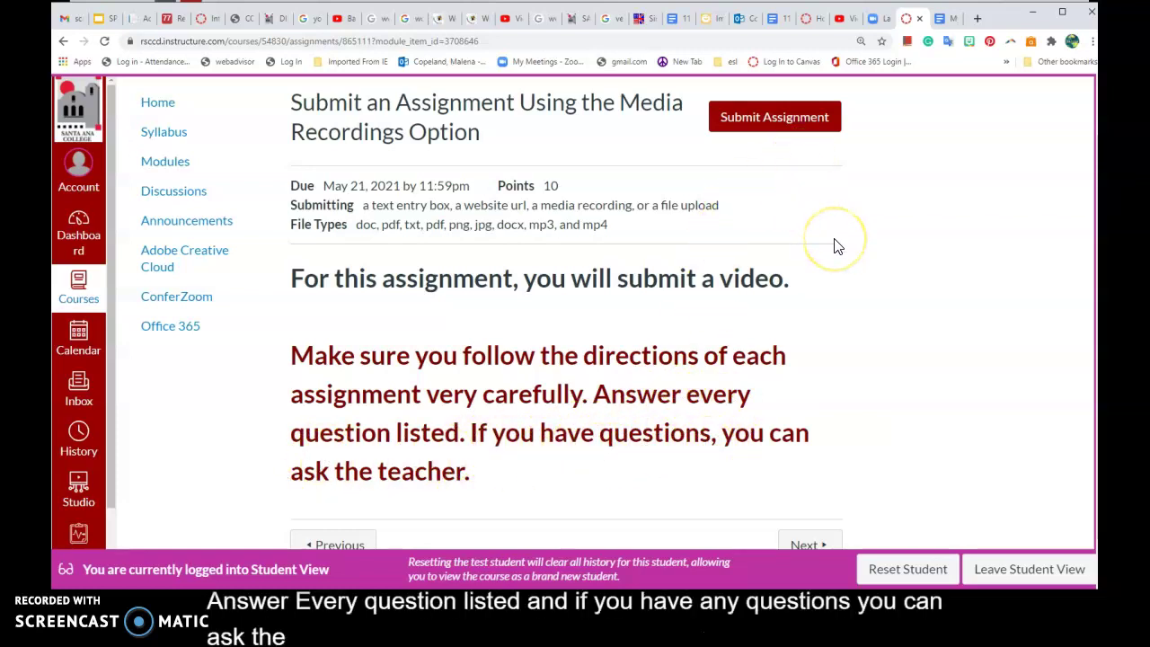
- Start a File Upload submission for the assignment and bring up the file picker
{"action": "left_click", "coordinate": [786, 128]}
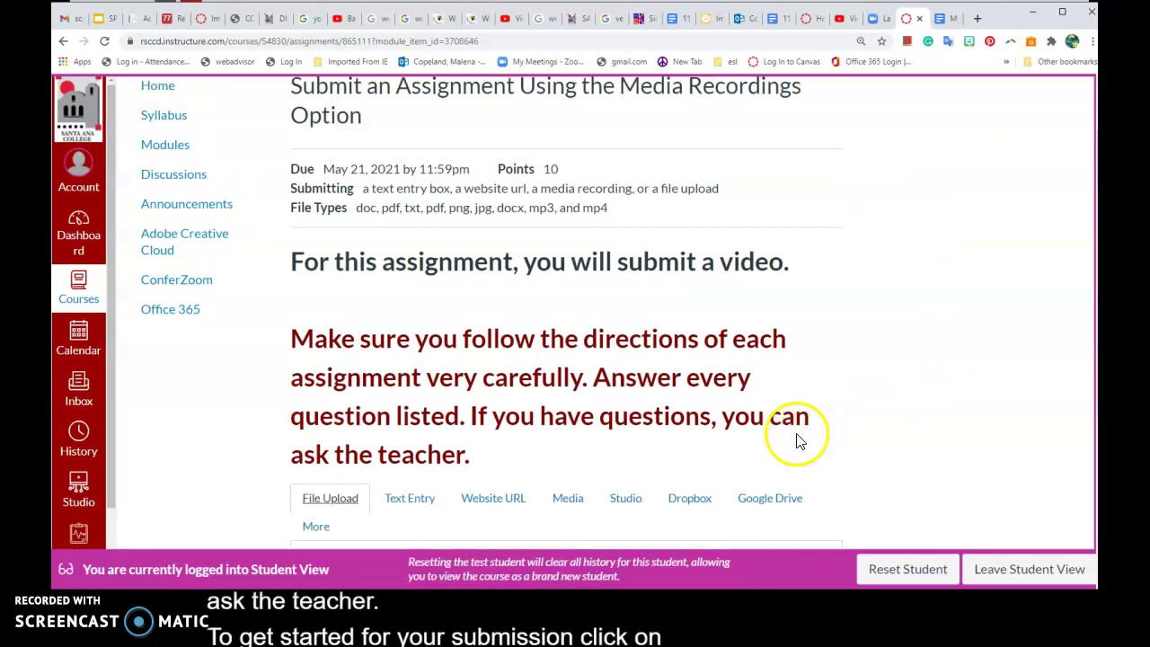
{"action": "scroll", "coordinate": [611, 440], "scroll_direction": "down", "scroll_amount": 3}
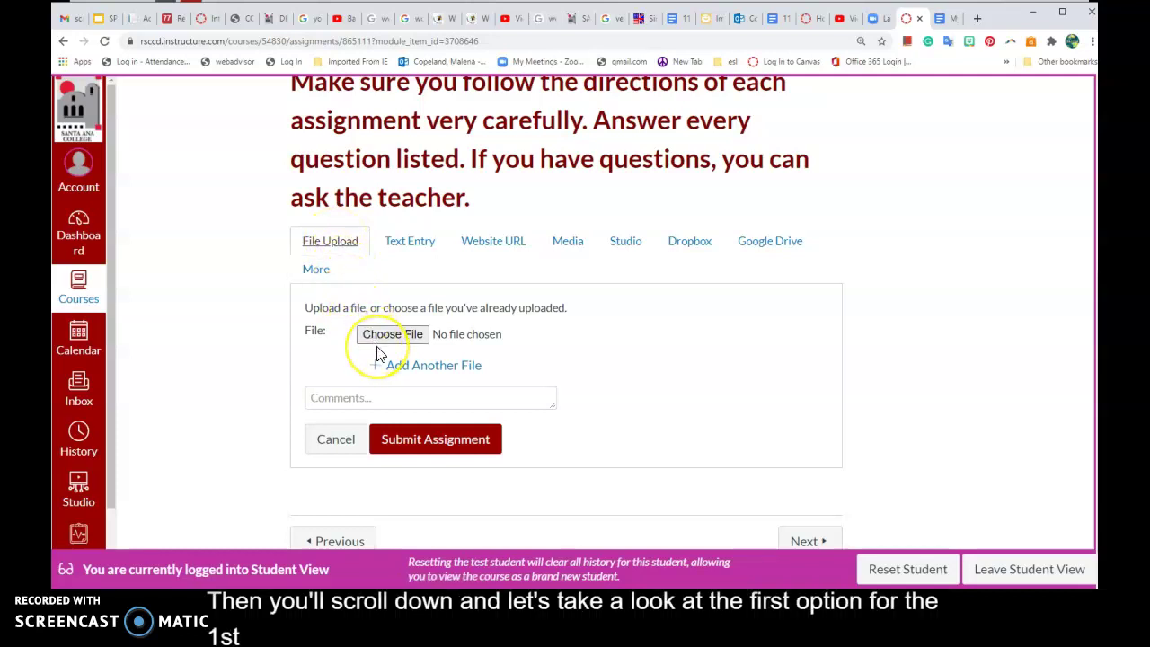
{"action": "left_click", "coordinate": [404, 342]}
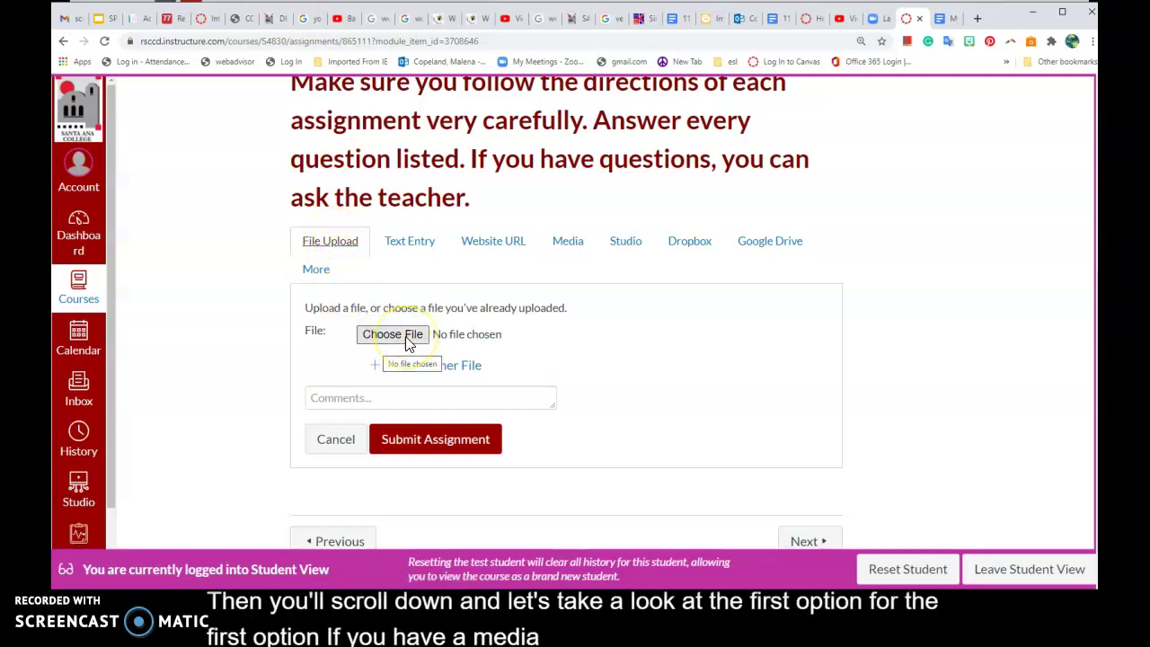
{"action": "left_click", "coordinate": [406, 345]}
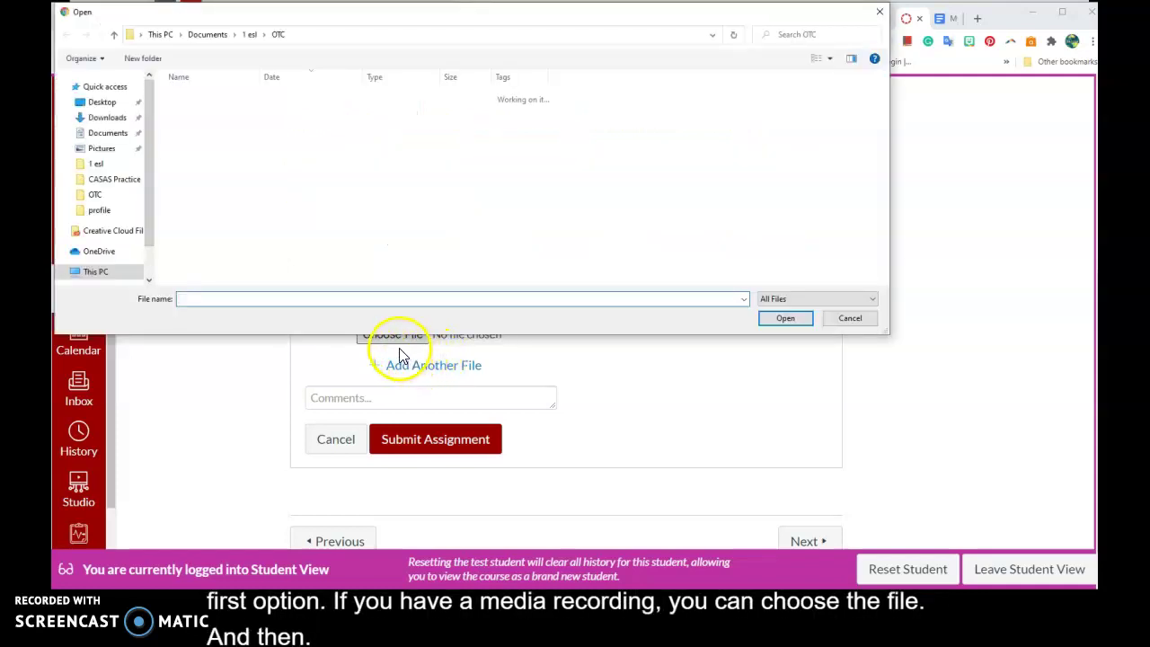
- Attach 'A short ocean video.mp4' from the Pictures > profile folder
{"action": "left_click", "coordinate": [109, 212]}
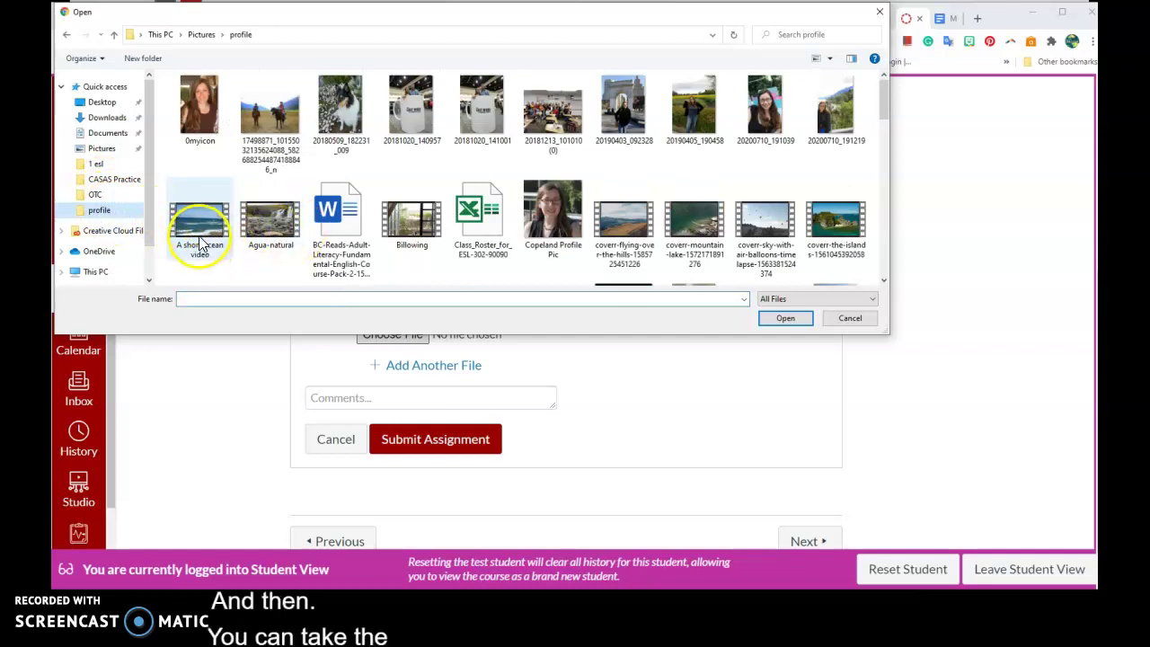
{"action": "left_click", "coordinate": [201, 241]}
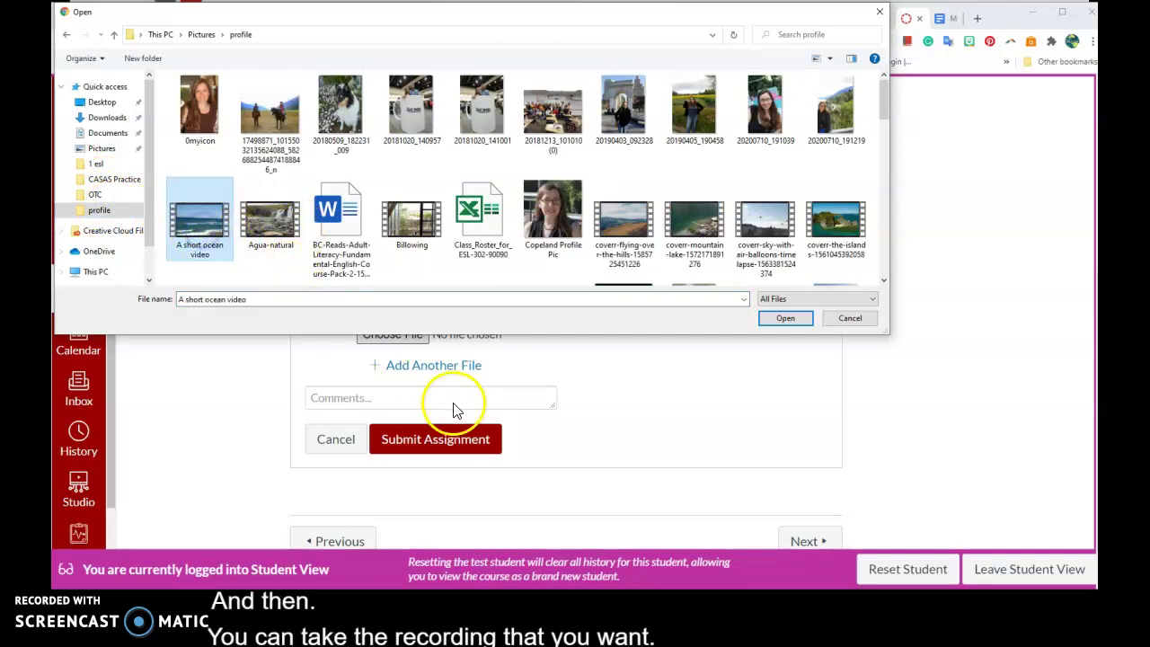
{"action": "scroll", "coordinate": [461, 387], "scroll_direction": "down", "scroll_amount": 1}
{"action": "scroll", "coordinate": [462, 388], "scroll_direction": "up", "scroll_amount": 2}
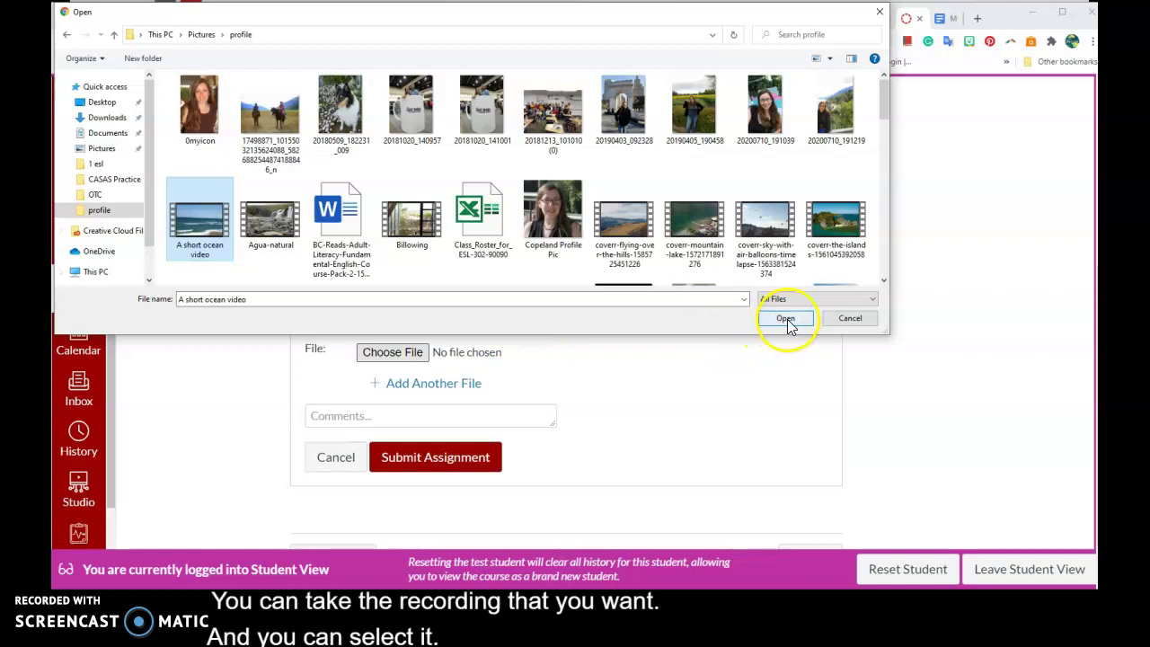
{"action": "left_click", "coordinate": [787, 319]}
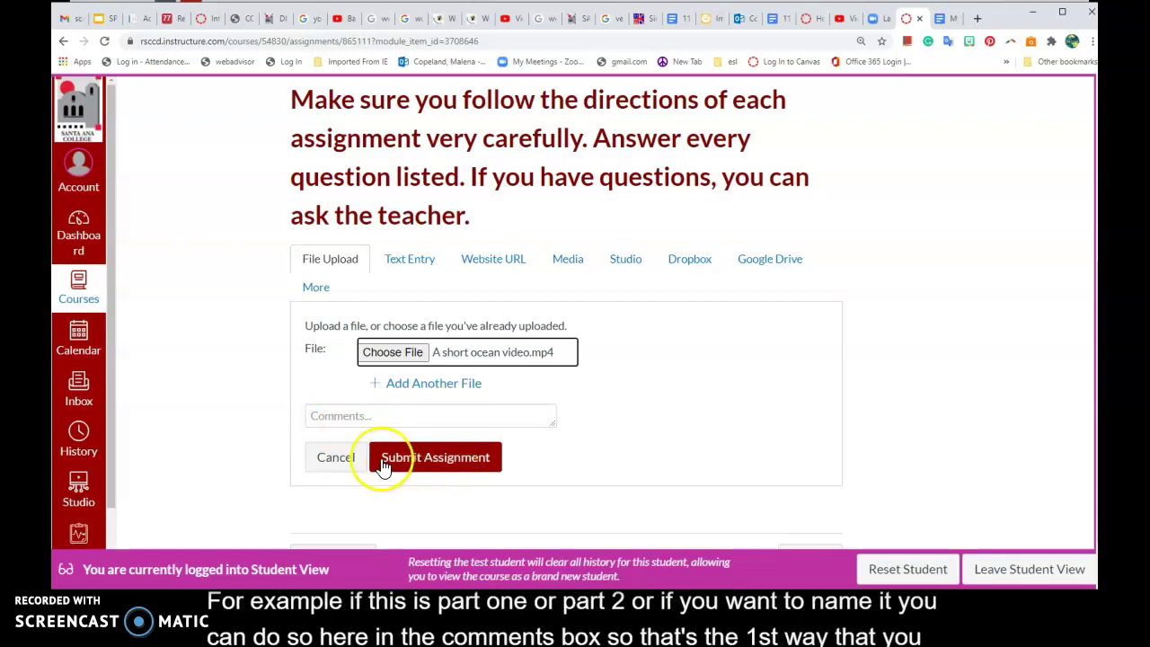
- Cancel the file upload and type 'This is my video' in a new Text Entry submission
{"action": "left_click", "coordinate": [337, 460]}
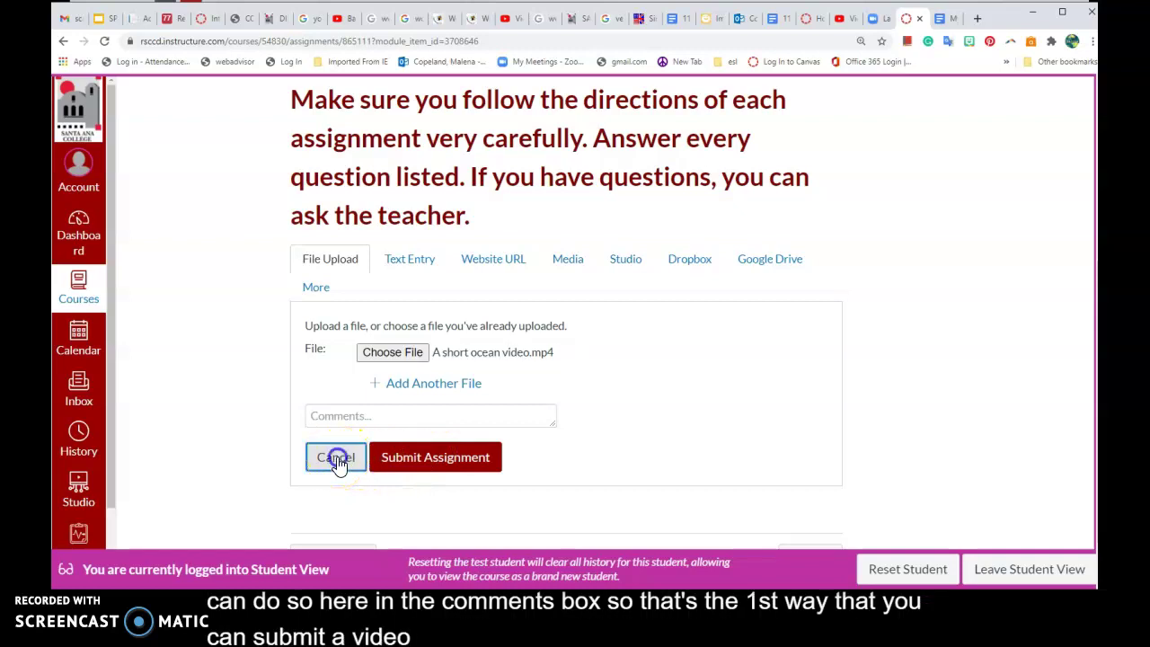
{"action": "scroll", "coordinate": [675, 306], "scroll_direction": "up", "scroll_amount": 3}
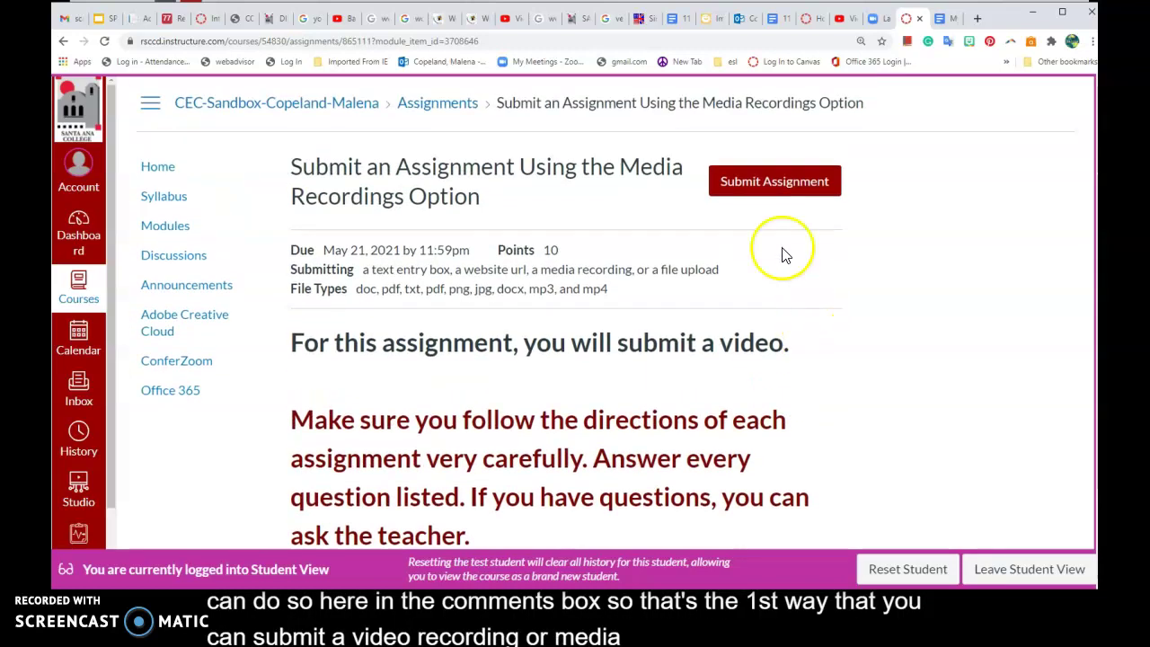
{"action": "left_click", "coordinate": [762, 185]}
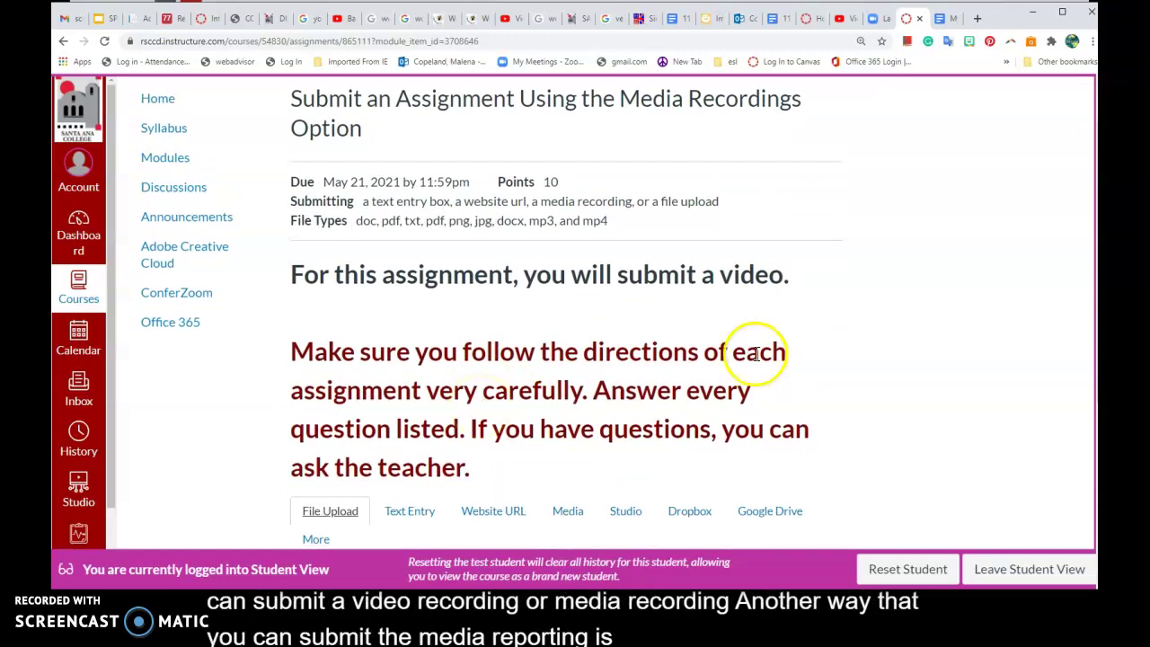
{"action": "scroll", "coordinate": [669, 388], "scroll_direction": "down", "scroll_amount": 2}
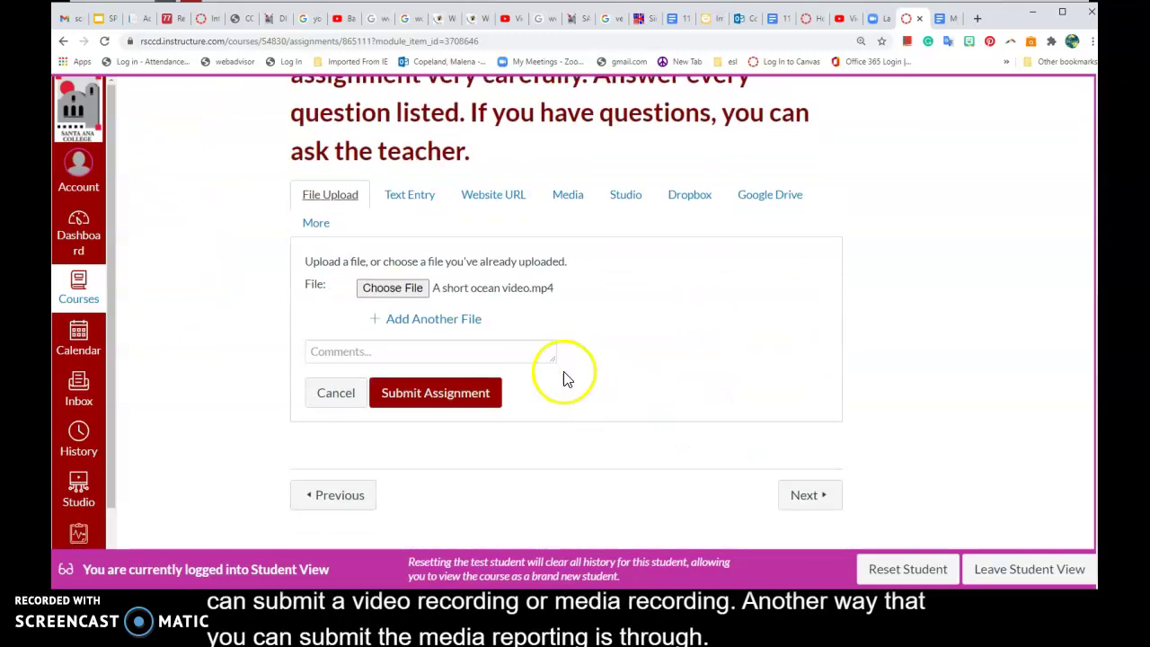
{"action": "left_click", "coordinate": [410, 201]}
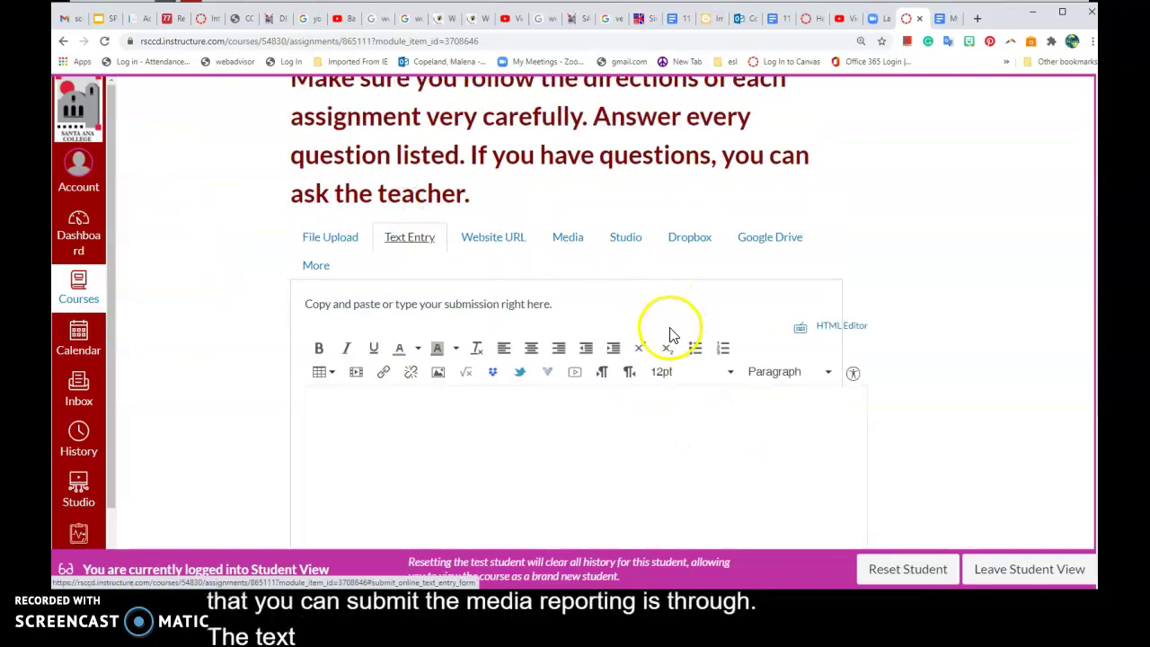
{"action": "scroll", "coordinate": [672, 329], "scroll_direction": "down", "scroll_amount": 3}
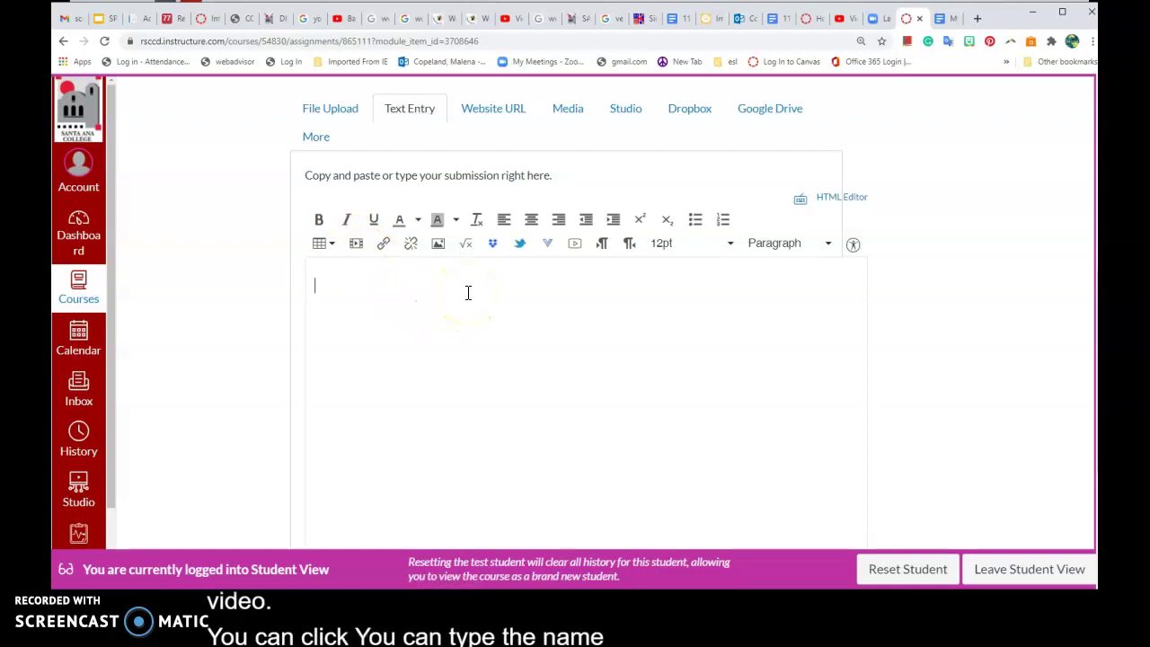
{"action": "type", "text": "This m"}
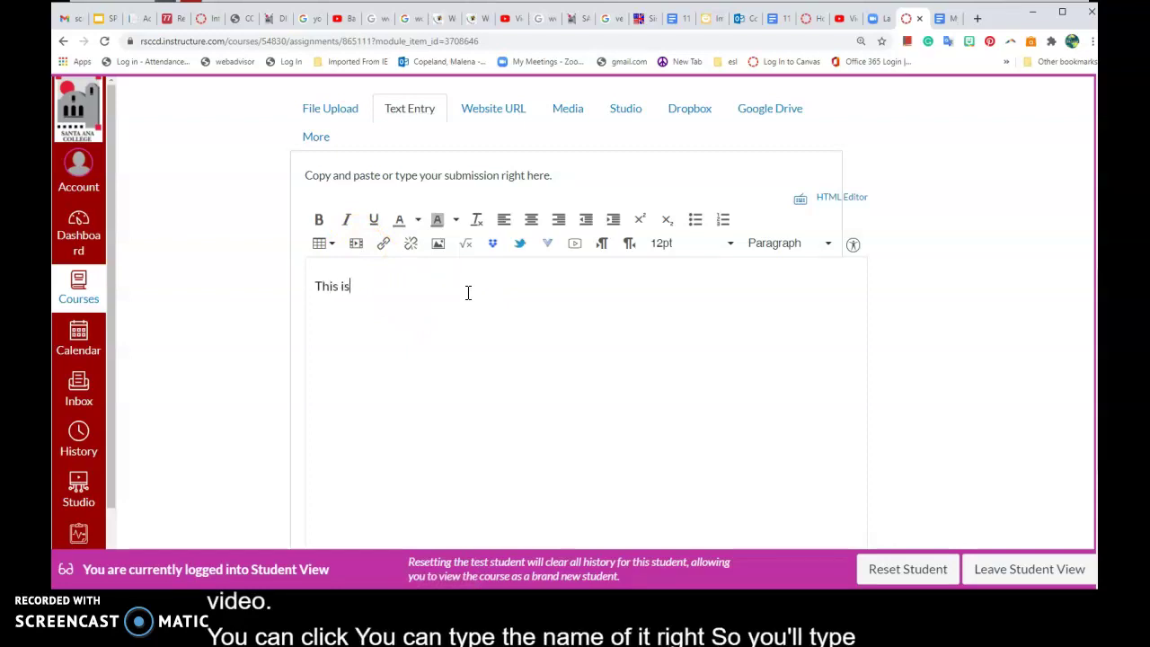
{"action": "type", "text": "y video"}
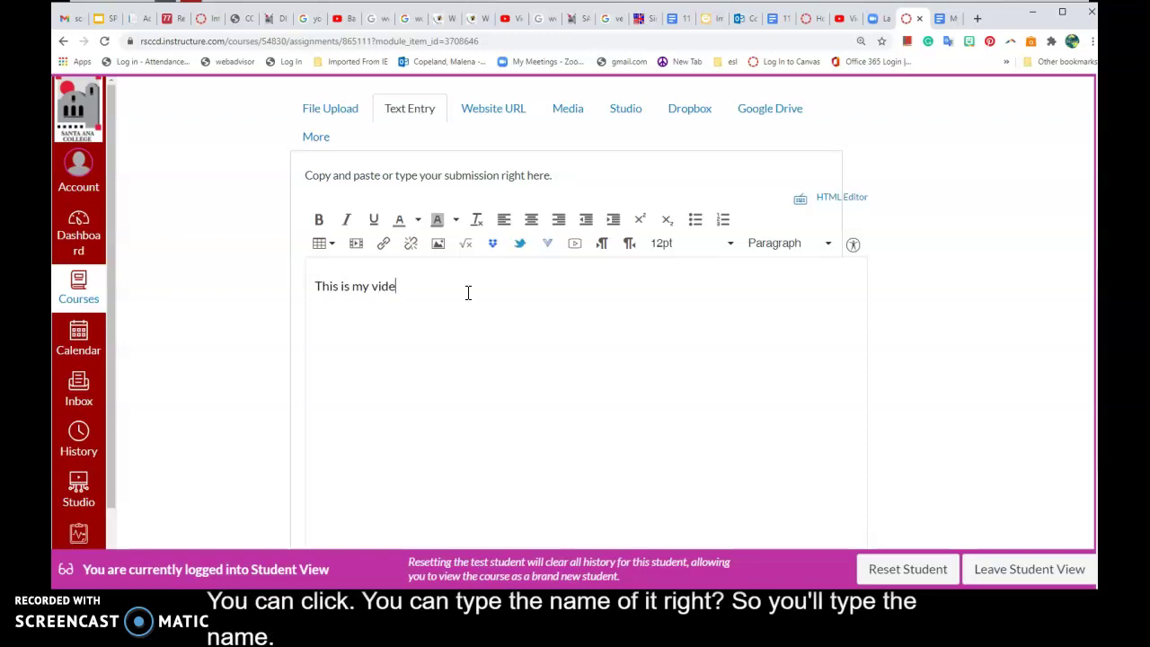
- Paste the Google Drive video link as the media source, then close without inserting
{"action": "left_click", "coordinate": [356, 244]}
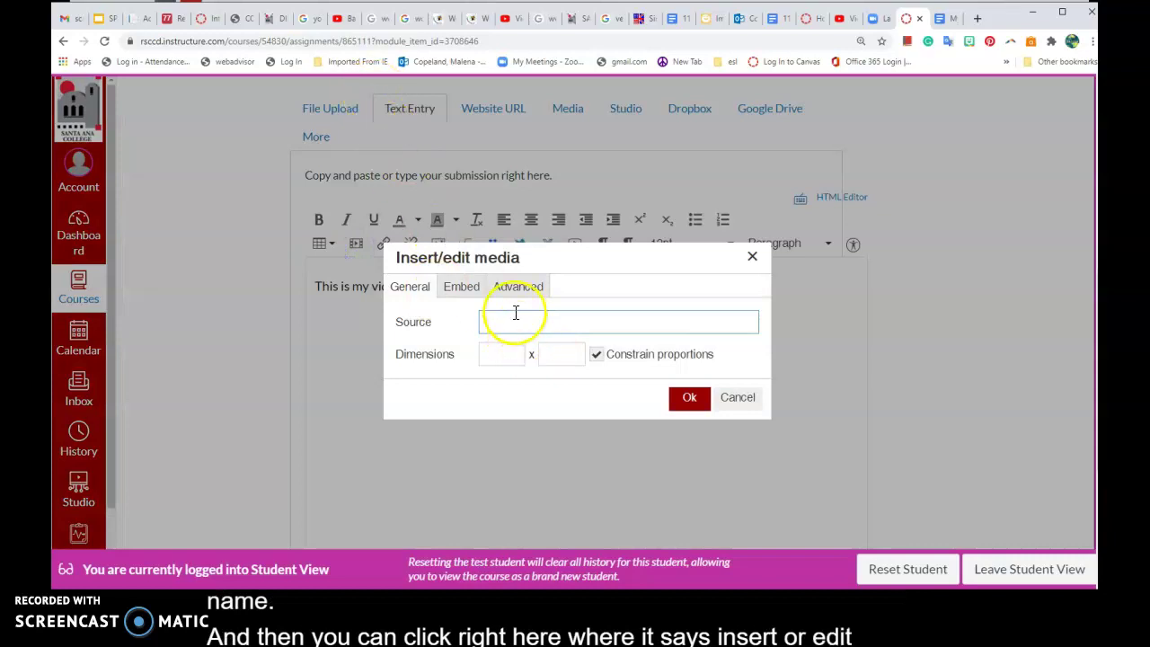
{"action": "key", "text": "ctrl+v"}
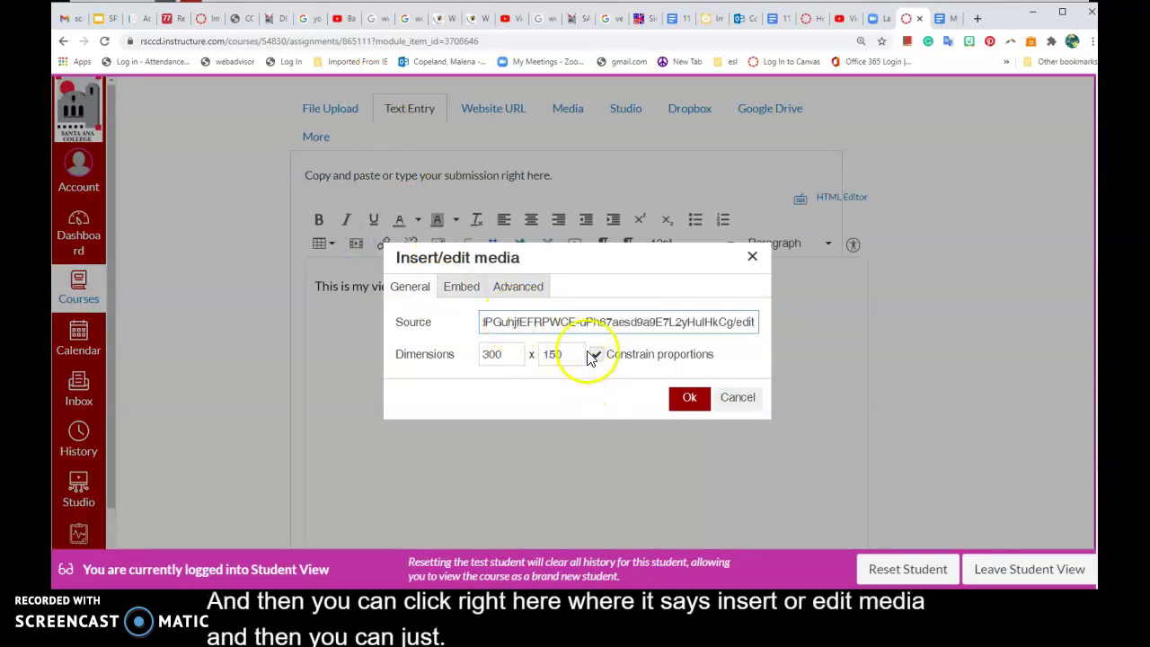
{"action": "left_click", "coordinate": [736, 398]}
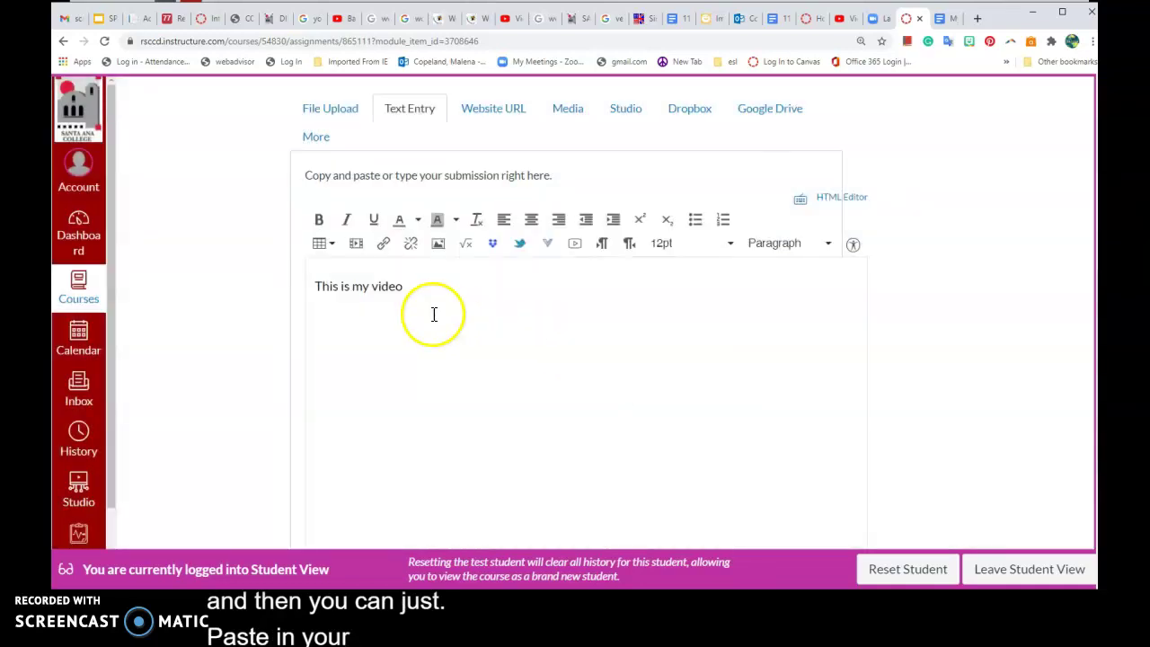
- Reopen Insert/edit media, paste the link into Source, then delete it
{"action": "left_click", "coordinate": [357, 246]}
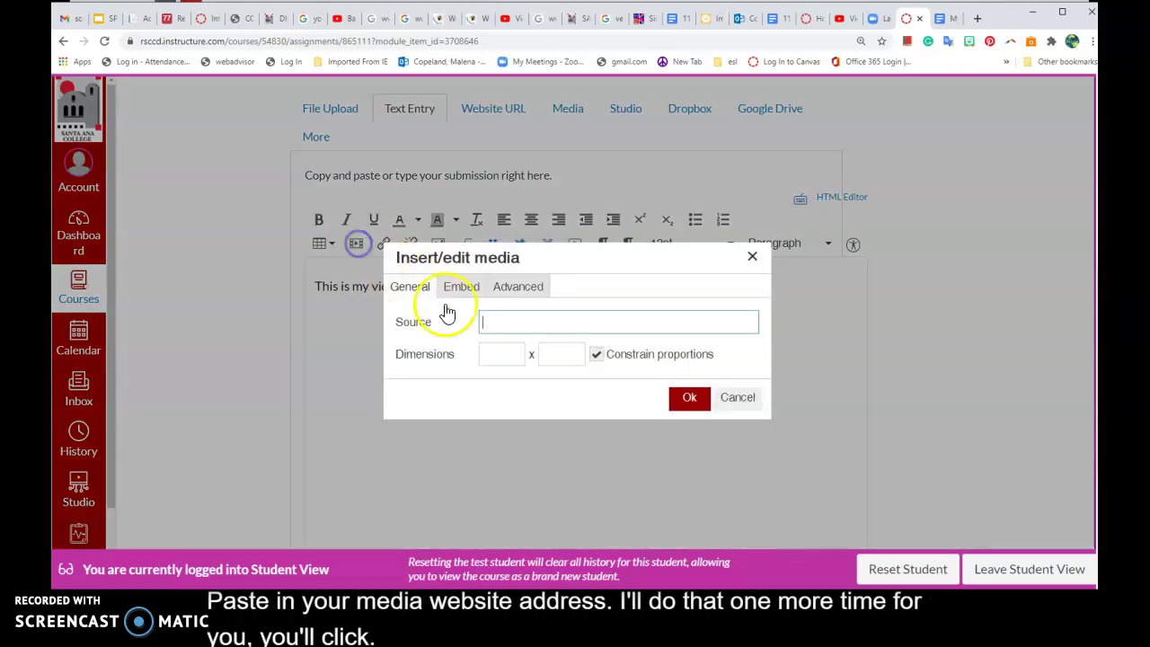
{"action": "left_click", "coordinate": [503, 325]}
{"action": "right_click", "coordinate": [504, 324]}
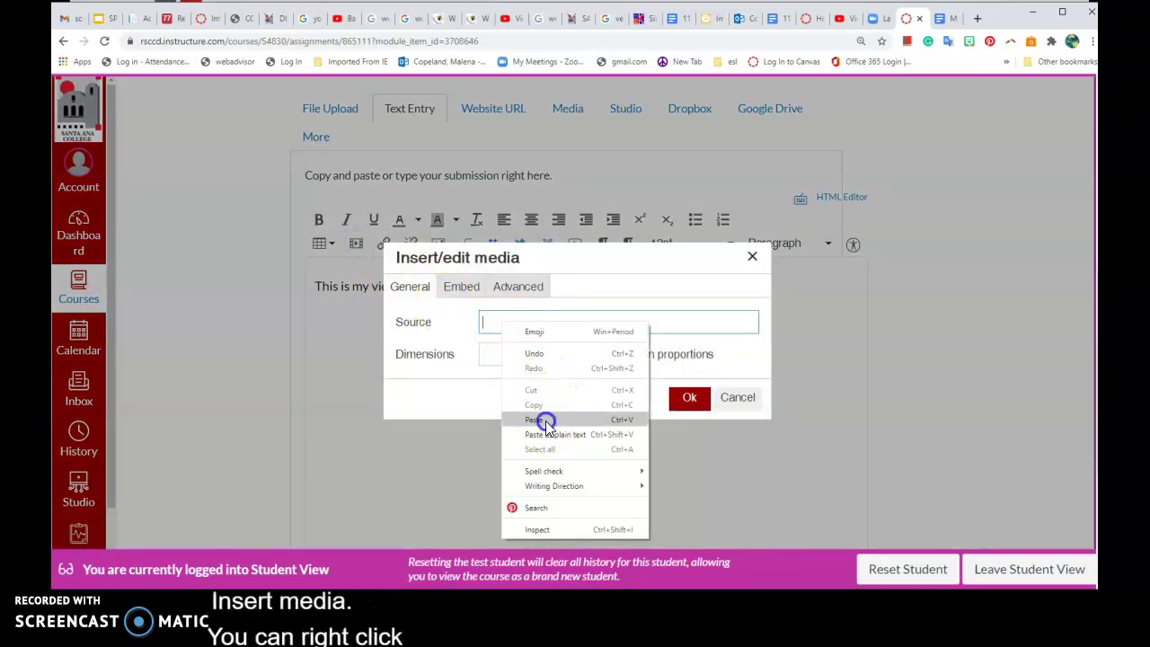
{"action": "left_click", "coordinate": [539, 419]}
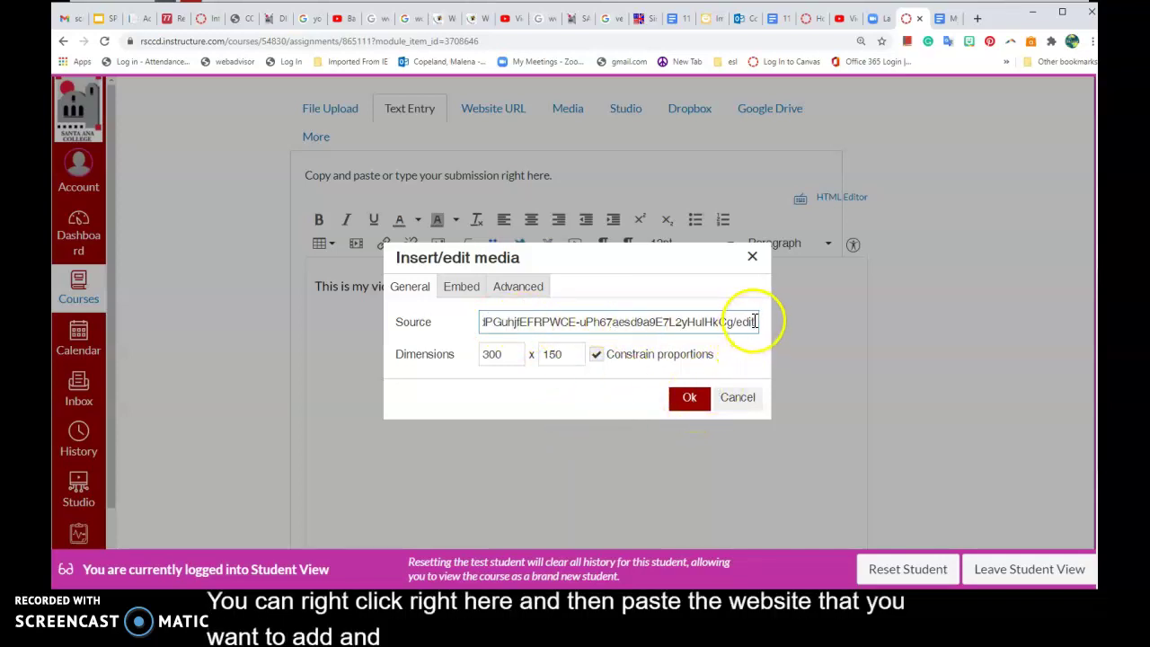
{"action": "left_click_drag", "start_coordinate": [755, 321], "coordinate": [454, 320]}
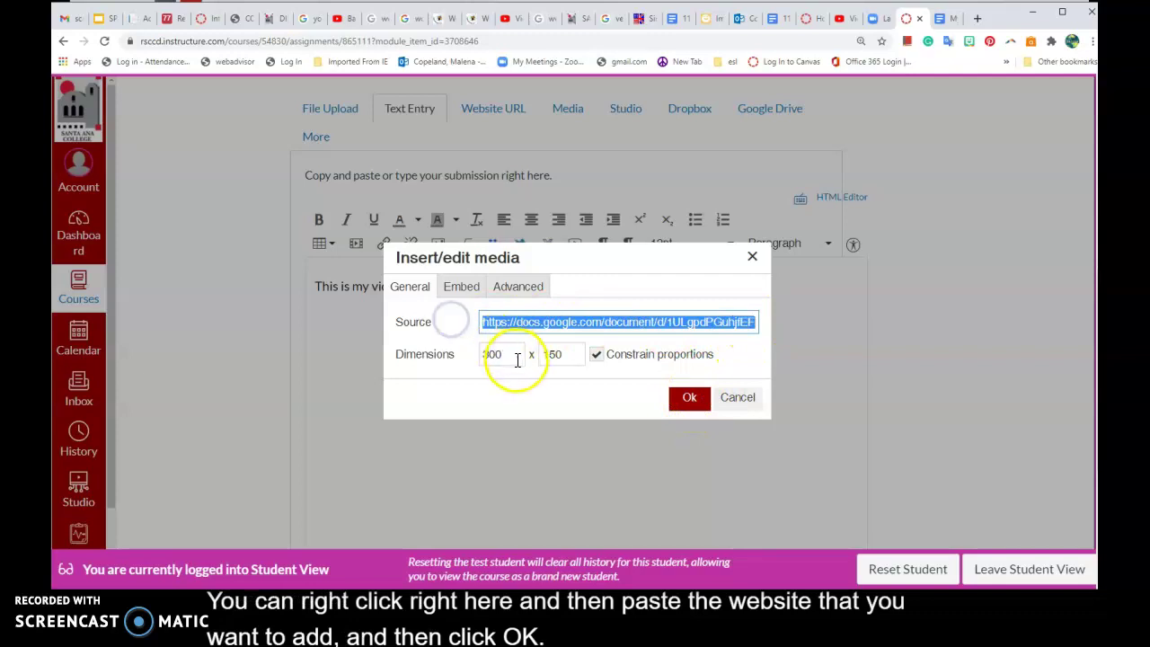
{"action": "key", "text": "BackSpace"}
- Copy the URL of the 'Back to School Mr. Bean | Full Episode' YouTube video and pause it
{"action": "left_click", "coordinate": [506, 20]}
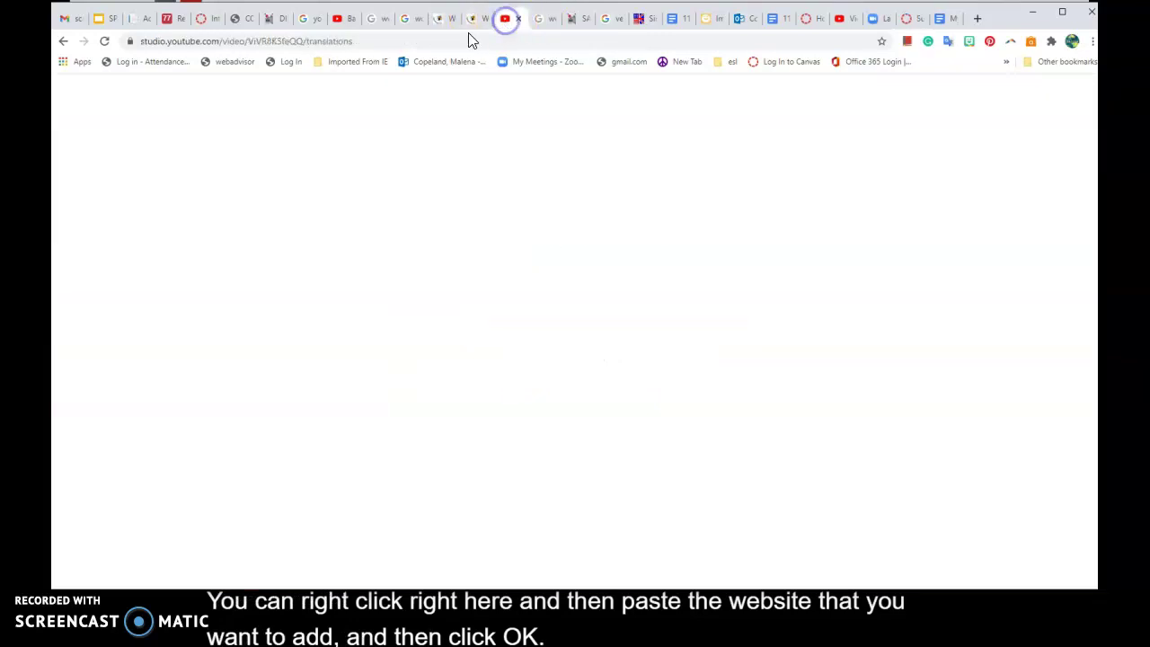
{"action": "left_click", "coordinate": [341, 18]}
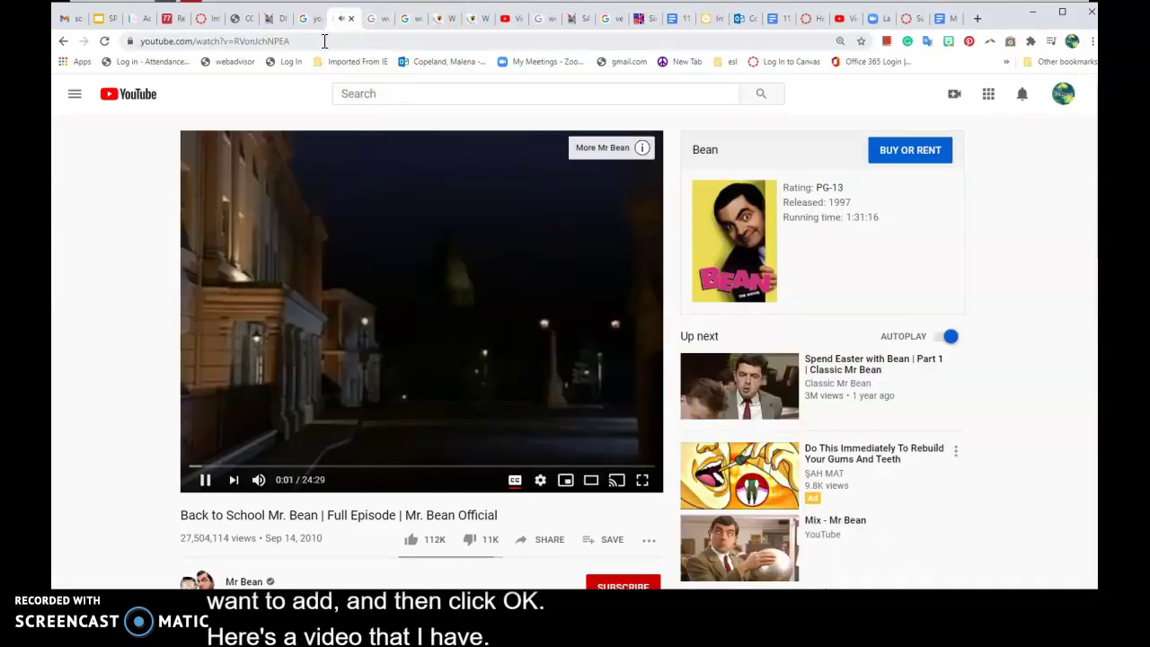
{"action": "left_click", "coordinate": [324, 41]}
{"action": "right_click", "coordinate": [324, 41]}
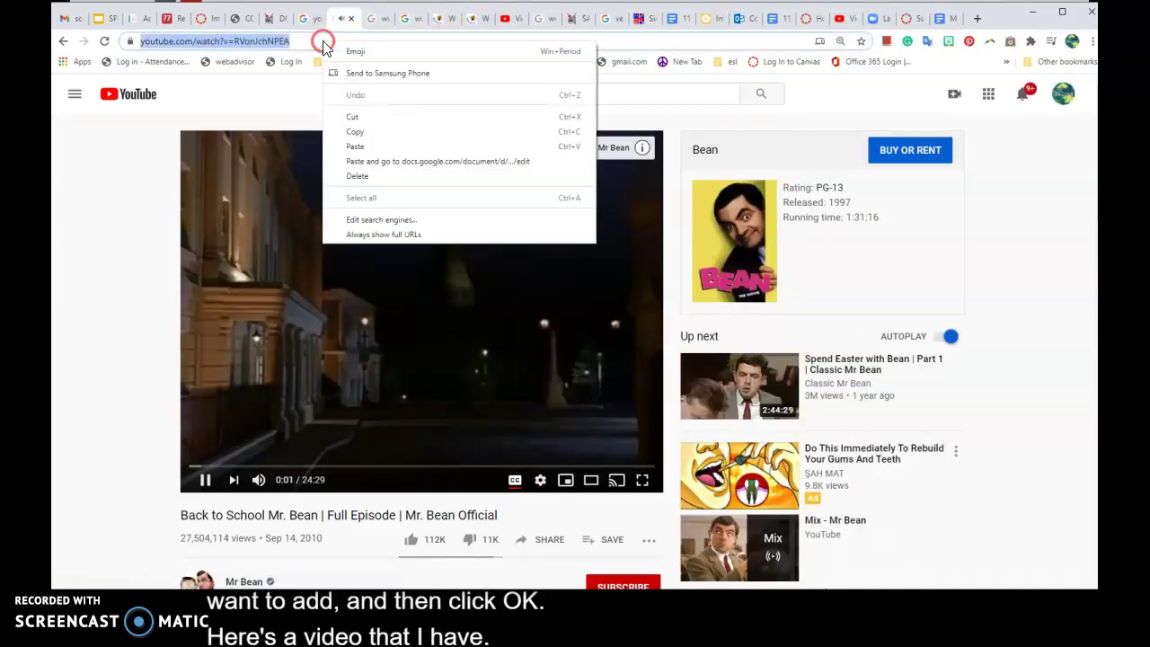
{"action": "left_click", "coordinate": [365, 131]}
{"action": "left_click", "coordinate": [333, 284]}
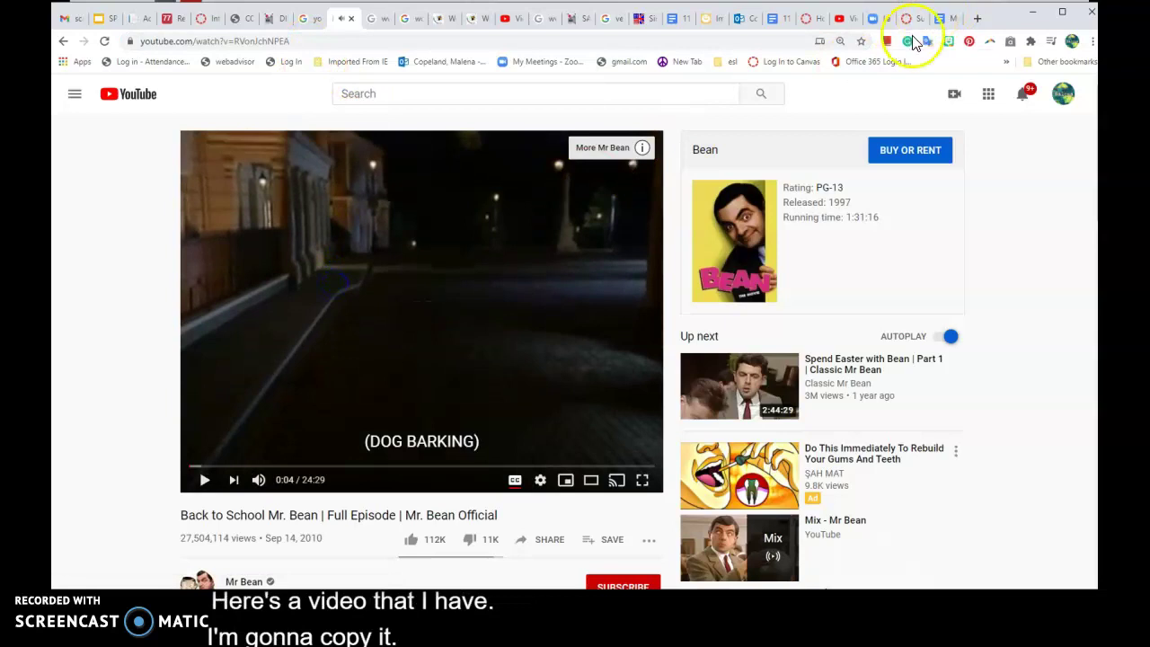
- Back in Canvas, embed the copied YouTube URL as the media source
{"action": "left_click", "coordinate": [914, 20]}
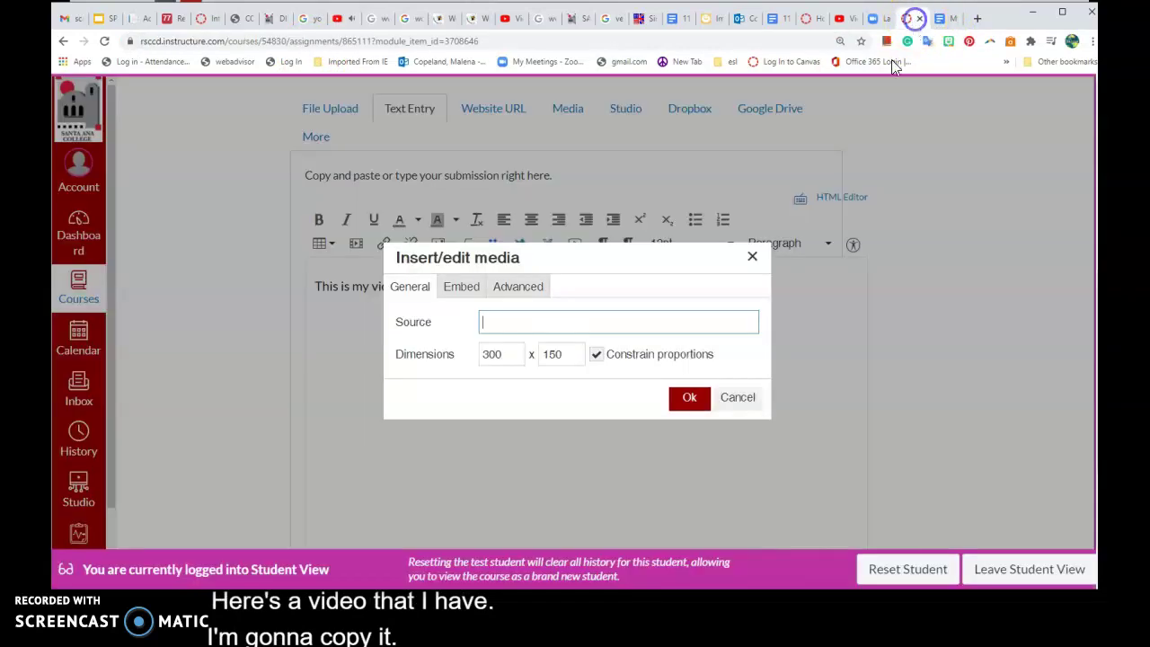
{"action": "right_click", "coordinate": [547, 319]}
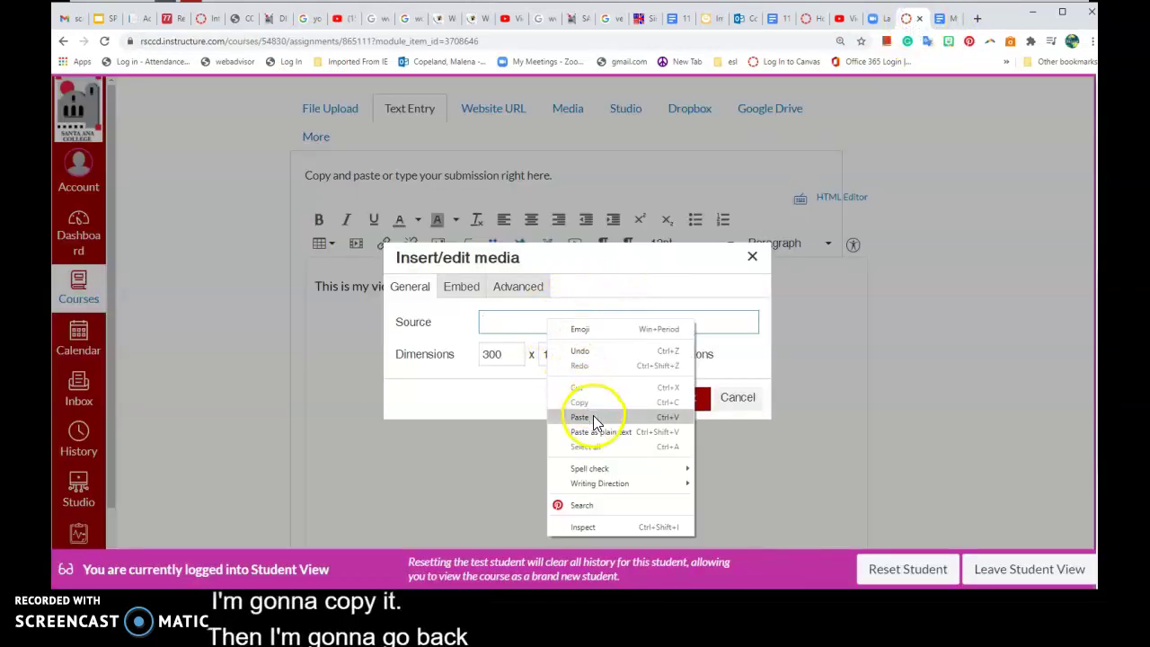
{"action": "left_click", "coordinate": [593, 417]}
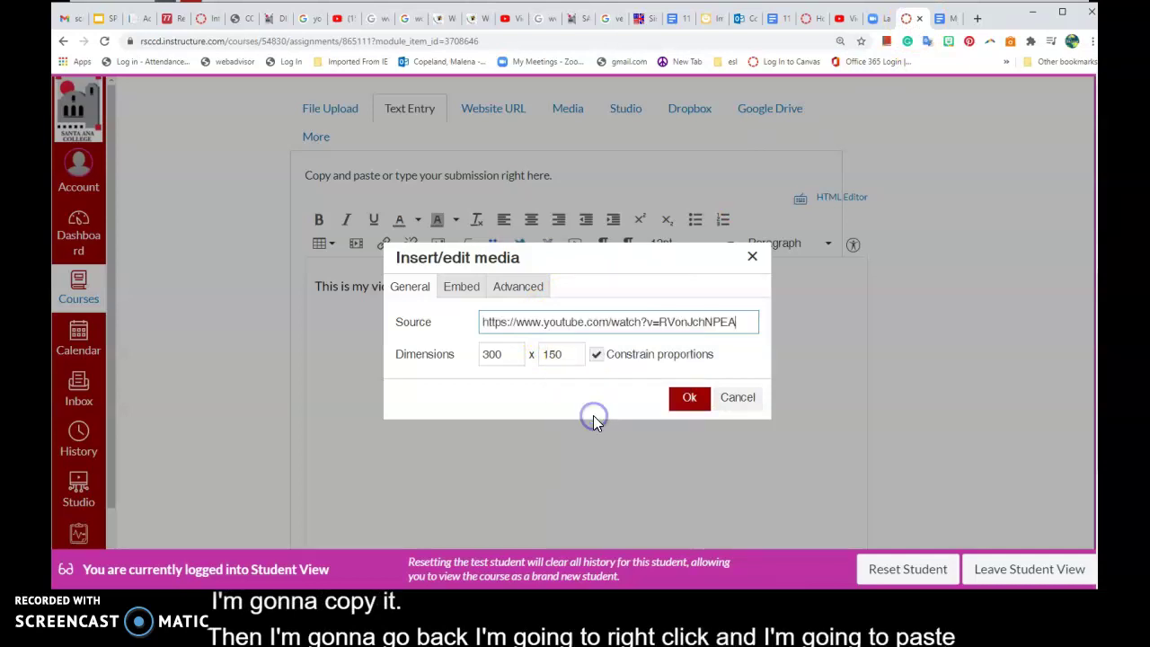
{"action": "left_click", "coordinate": [692, 404]}
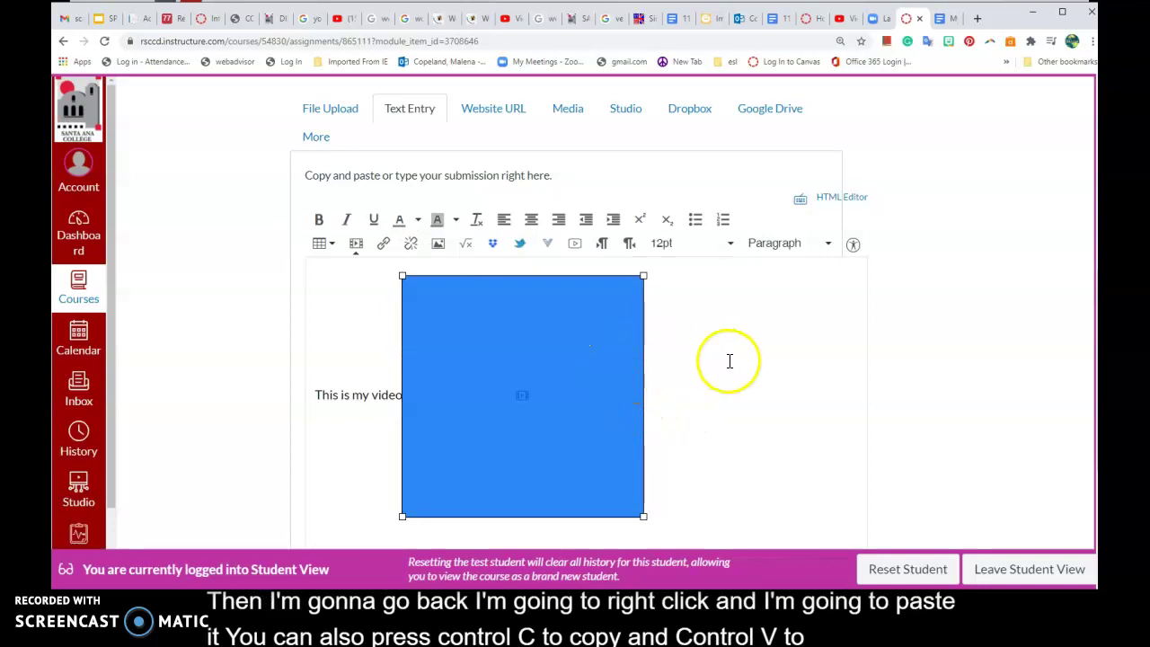
- Move the embedded video onto its own line below 'This is my video', then cancel the form
{"action": "scroll", "coordinate": [729, 360], "scroll_direction": "down", "scroll_amount": 1}
{"action": "left_click", "coordinate": [557, 227]}
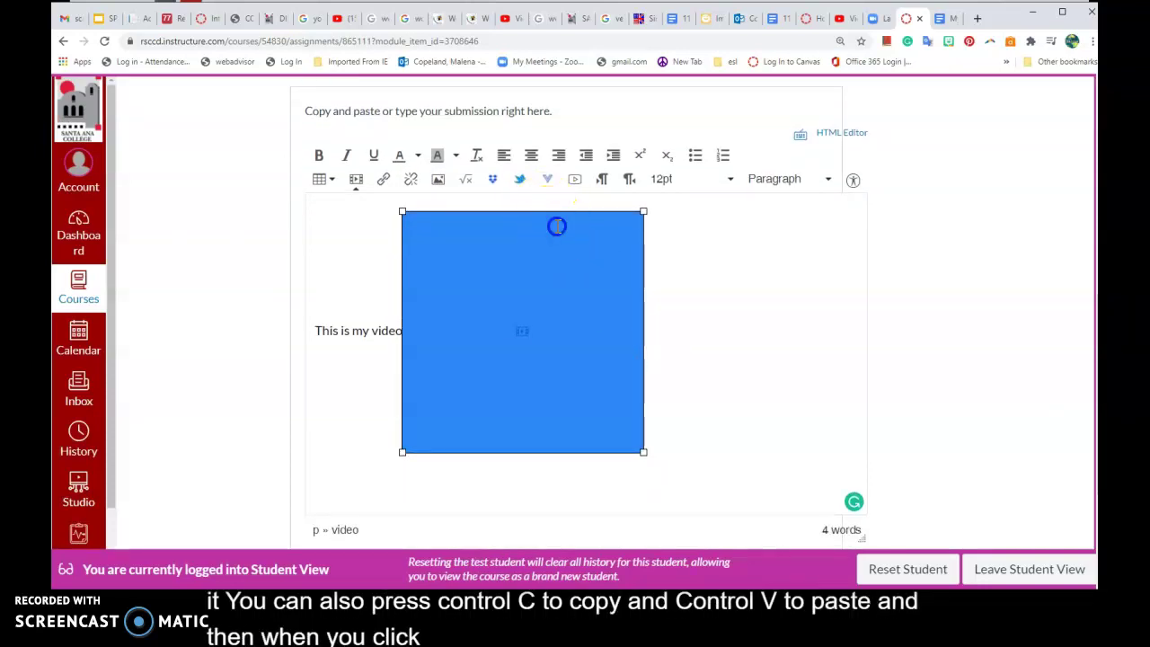
{"action": "left_click", "coordinate": [398, 332]}
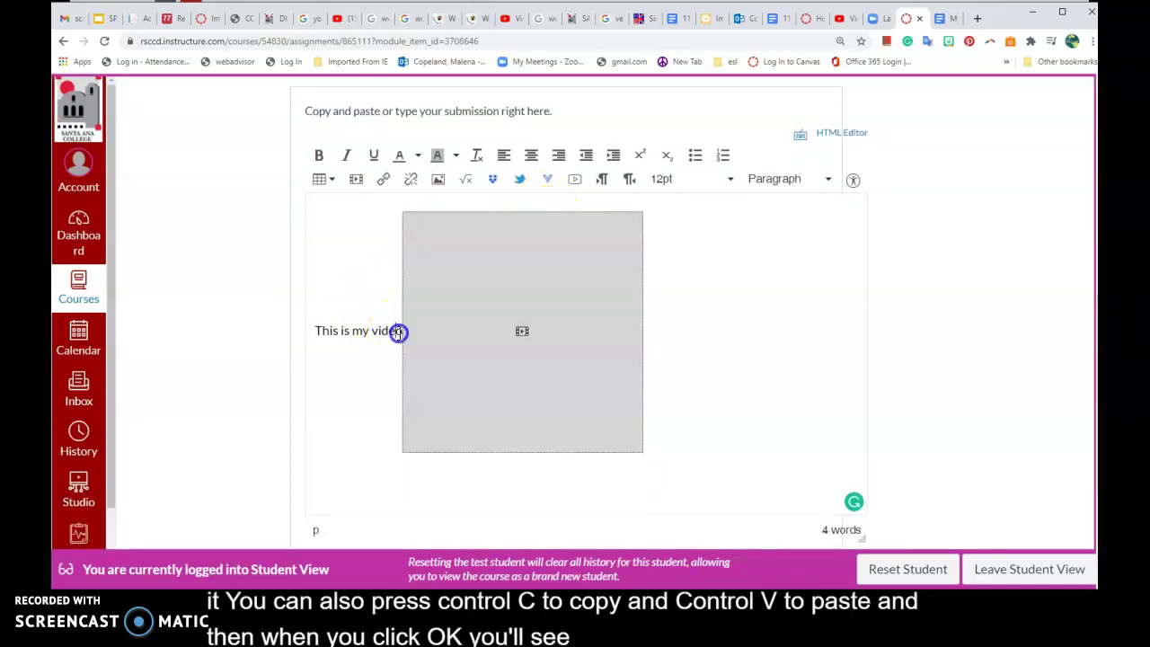
{"action": "key", "text": "Return"}
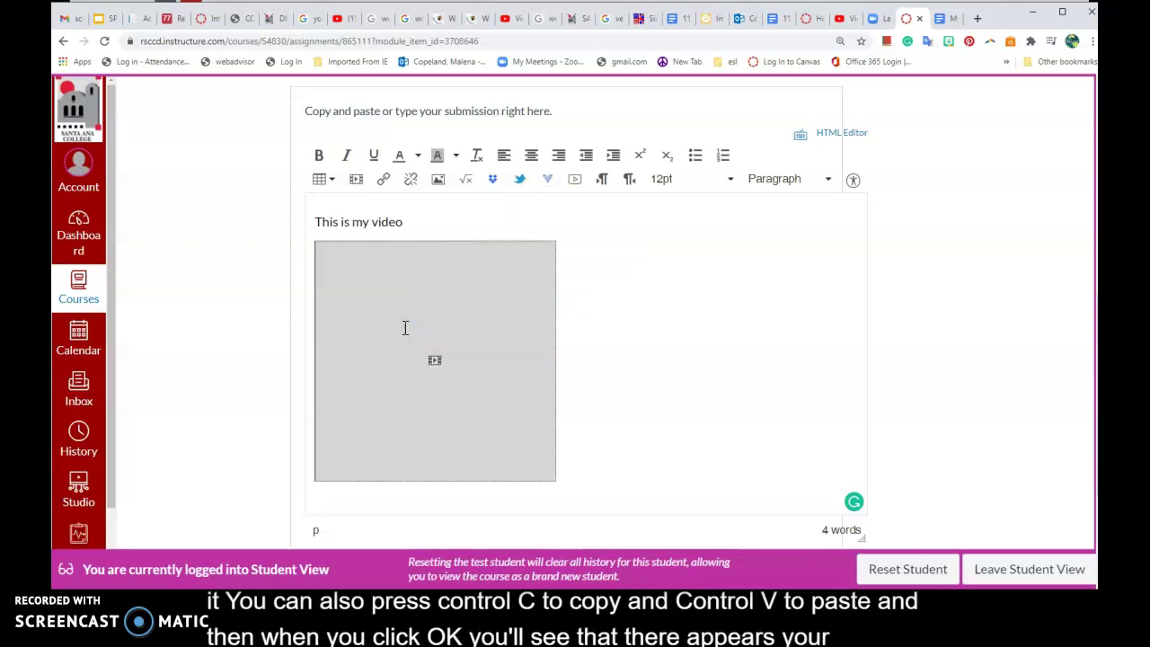
{"action": "scroll", "coordinate": [485, 360], "scroll_direction": "down", "scroll_amount": 1}
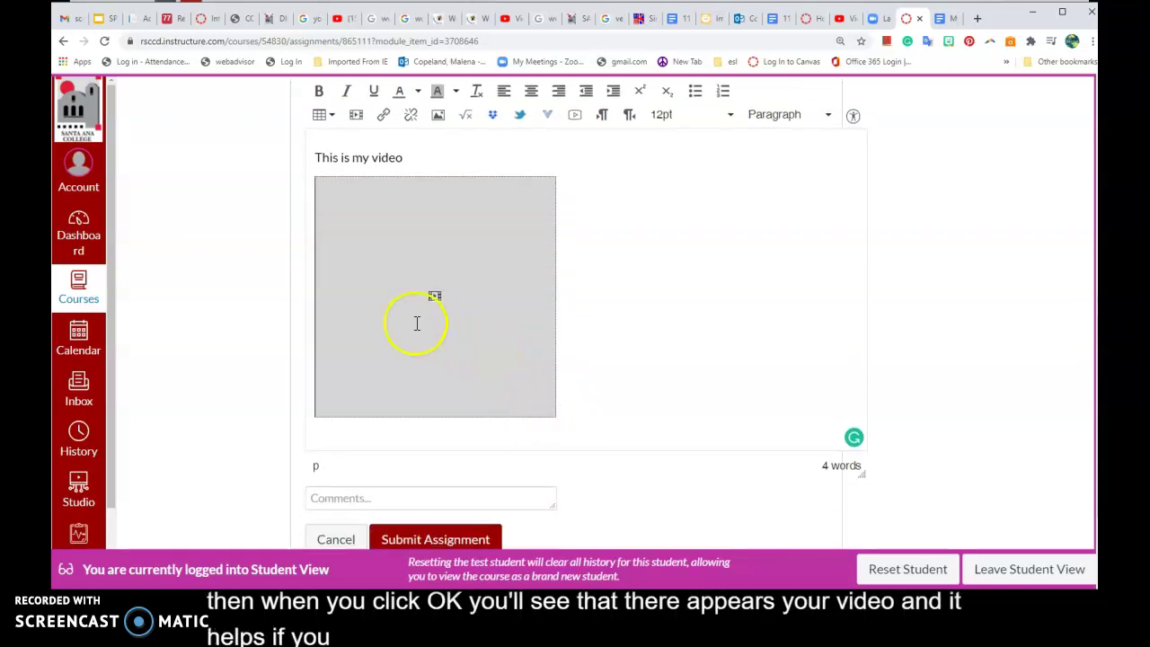
{"action": "scroll", "coordinate": [607, 355], "scroll_direction": "down", "scroll_amount": 1}
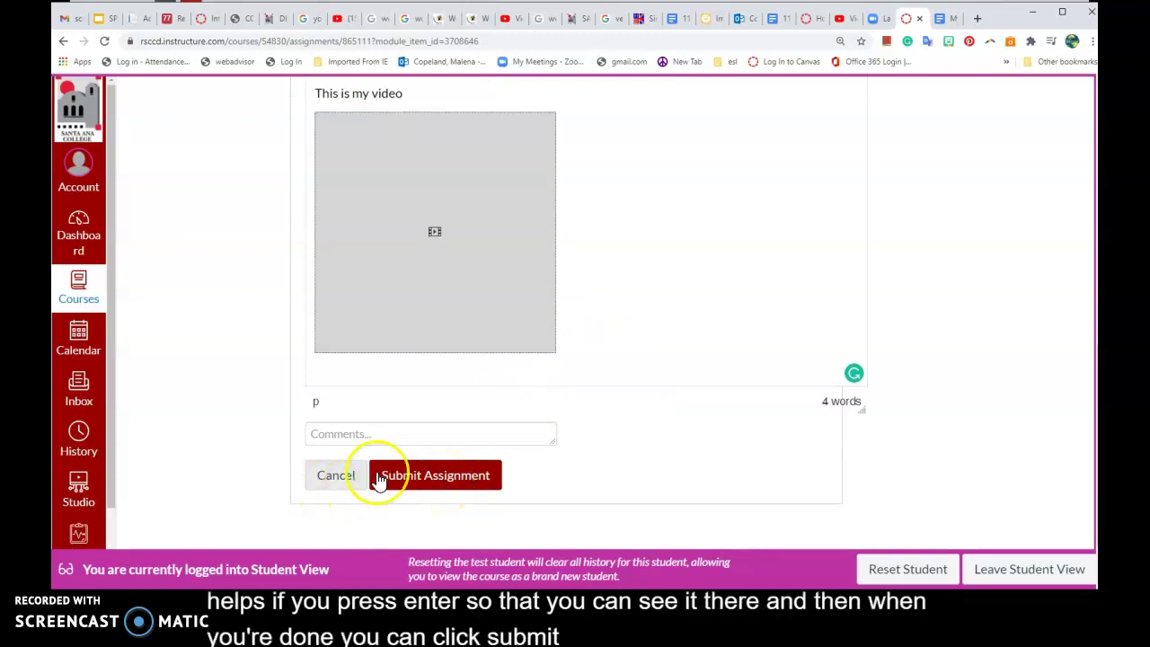
{"action": "left_click", "coordinate": [346, 490]}
- Reopen the Submit Assignment form and choose the Media submission tab
{"action": "scroll", "coordinate": [503, 452], "scroll_direction": "up", "scroll_amount": 2}
{"action": "scroll", "coordinate": [494, 395], "scroll_direction": "up", "scroll_amount": 1}
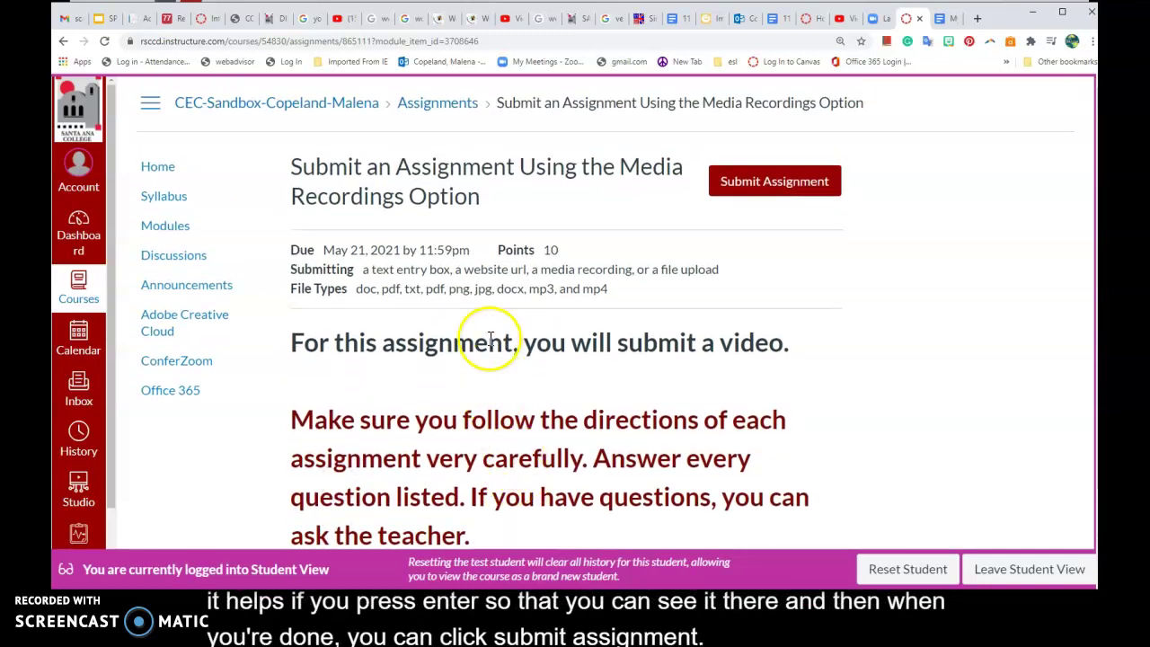
{"action": "left_click", "coordinate": [786, 188]}
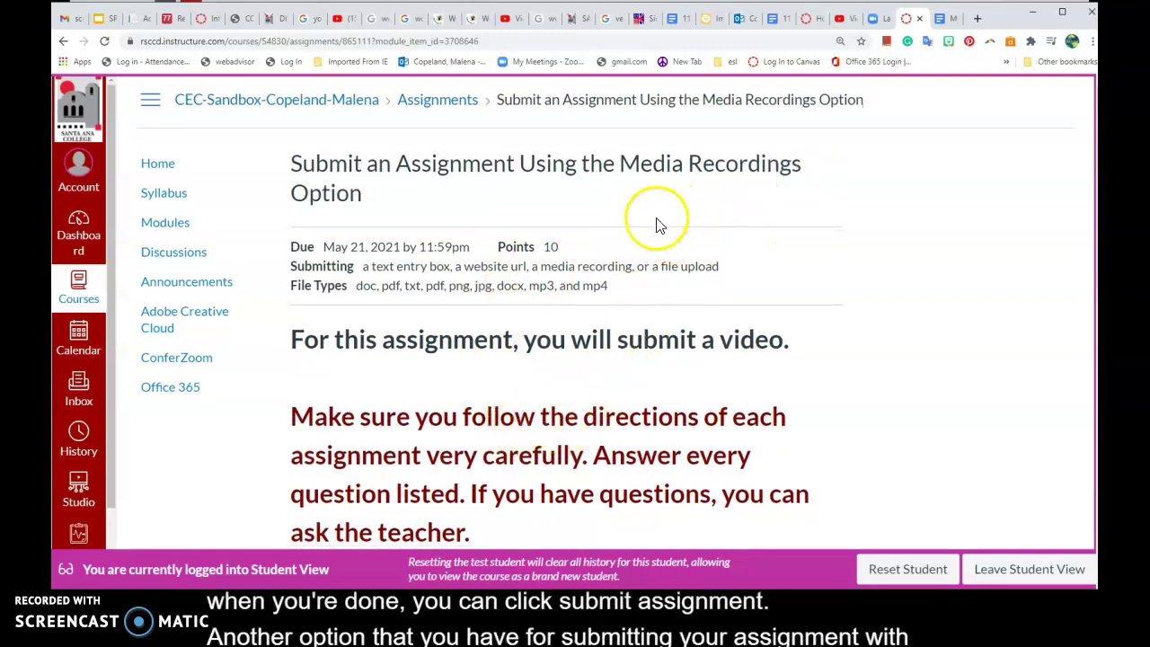
{"action": "scroll", "coordinate": [596, 347], "scroll_direction": "down", "scroll_amount": 1}
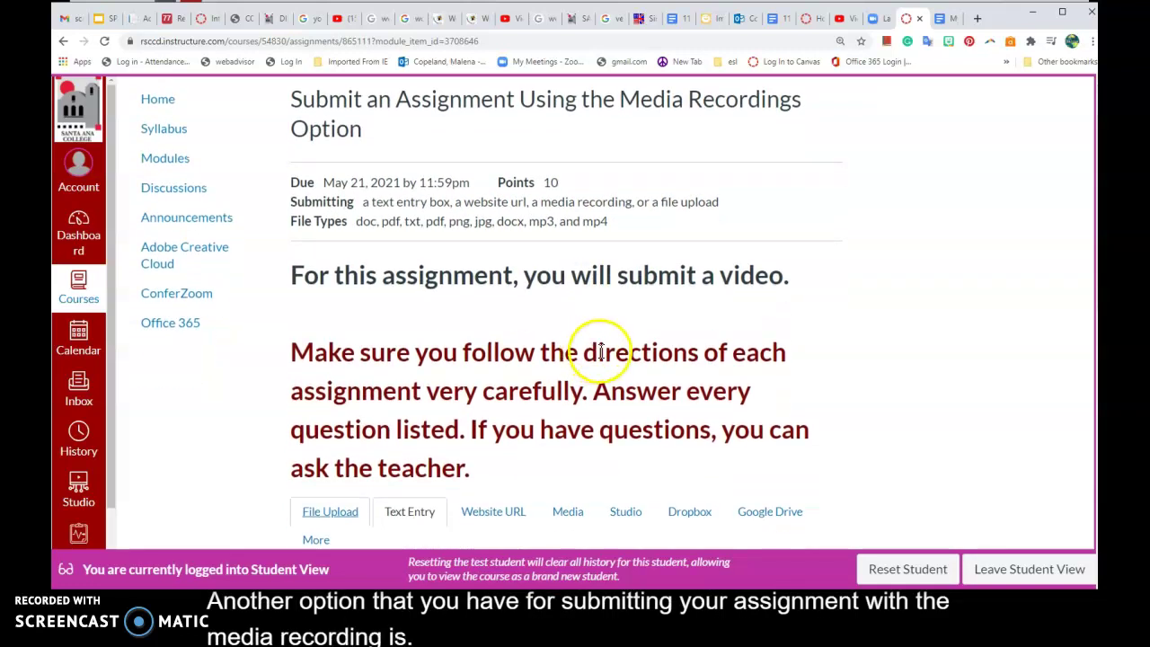
{"action": "scroll", "coordinate": [598, 351], "scroll_direction": "down", "scroll_amount": 3}
{"action": "scroll", "coordinate": [575, 323], "scroll_direction": "down", "scroll_amount": 1}
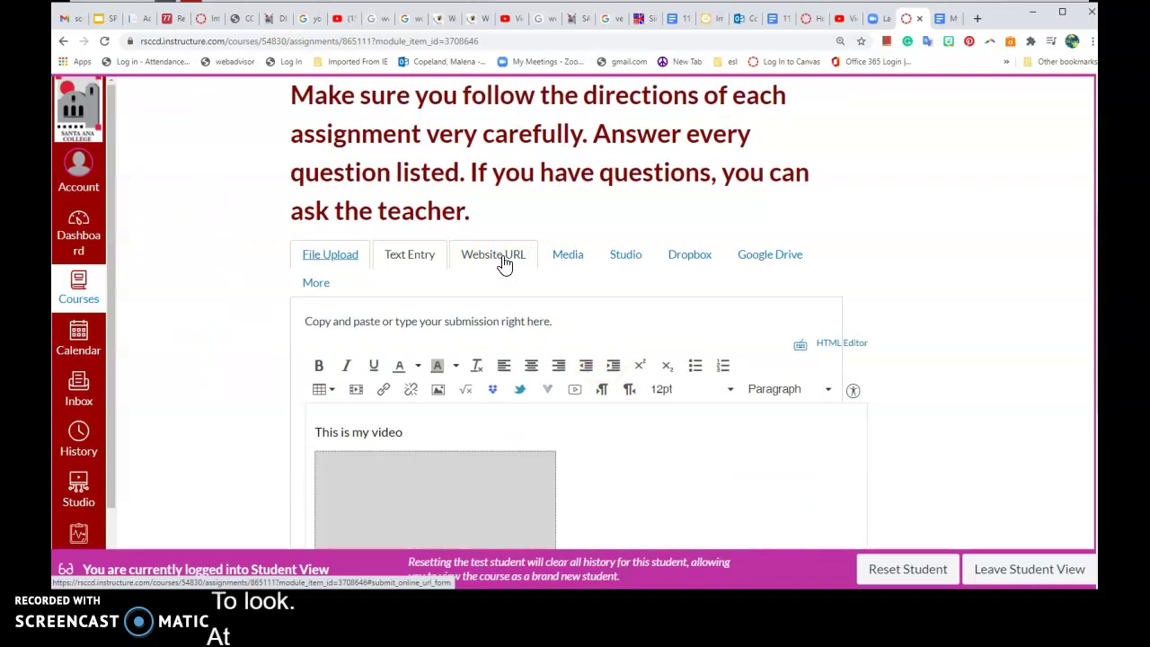
{"action": "left_click", "coordinate": [573, 258]}
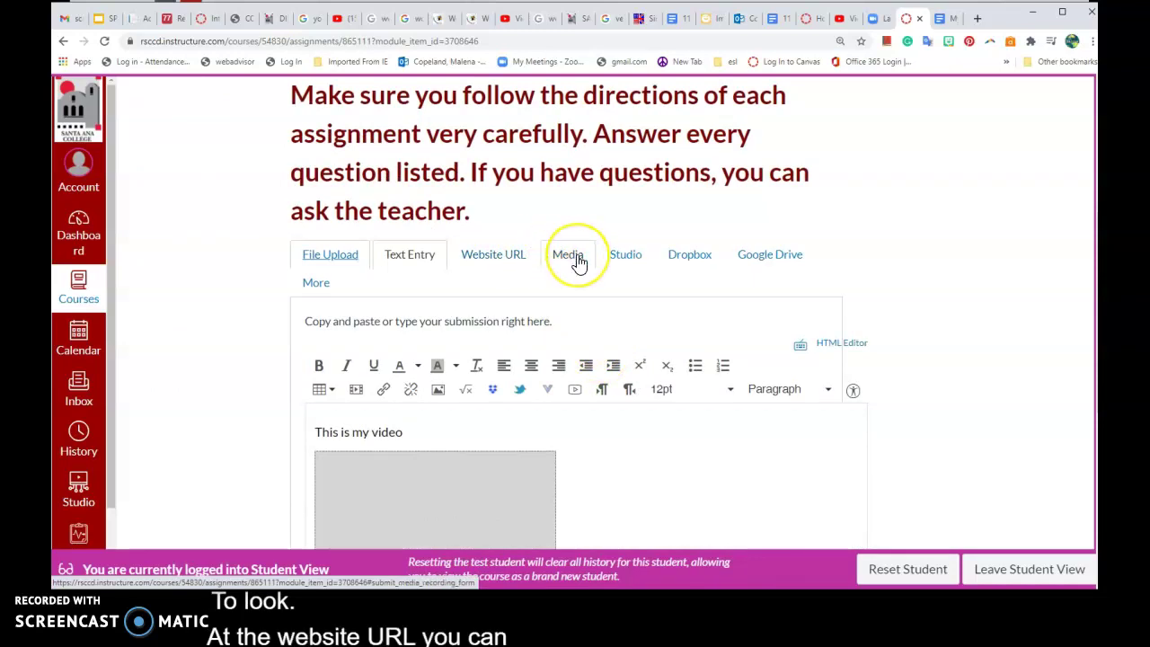
{"action": "left_click", "coordinate": [580, 261]}
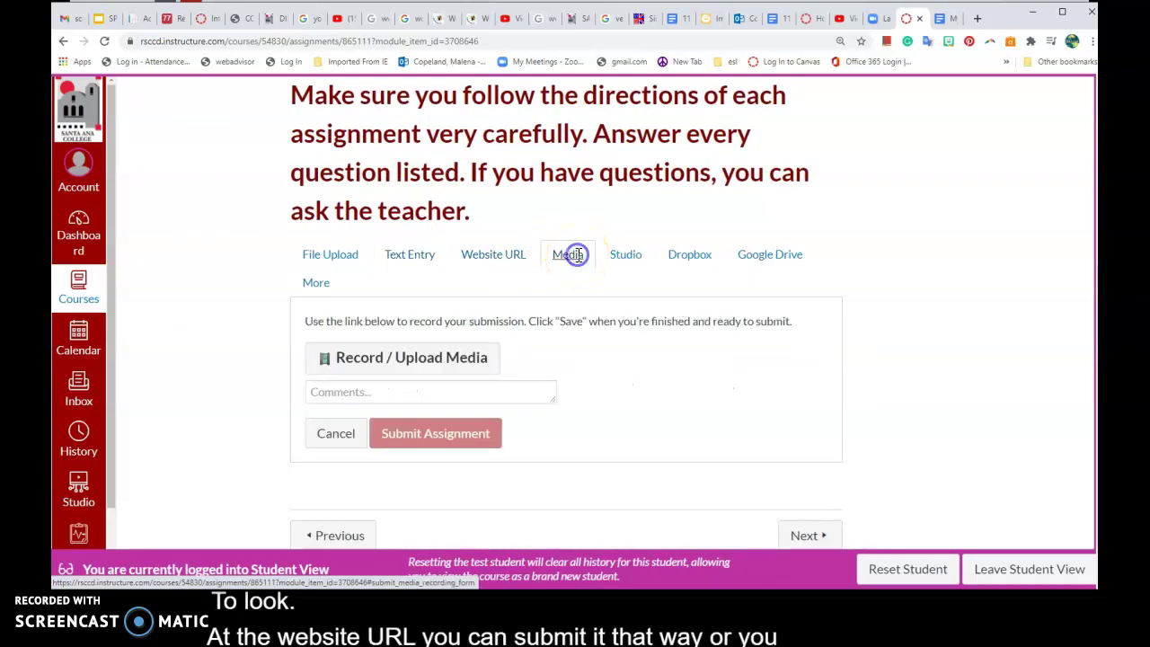
{"action": "scroll", "coordinate": [790, 323], "scroll_direction": "down", "scroll_amount": 1}
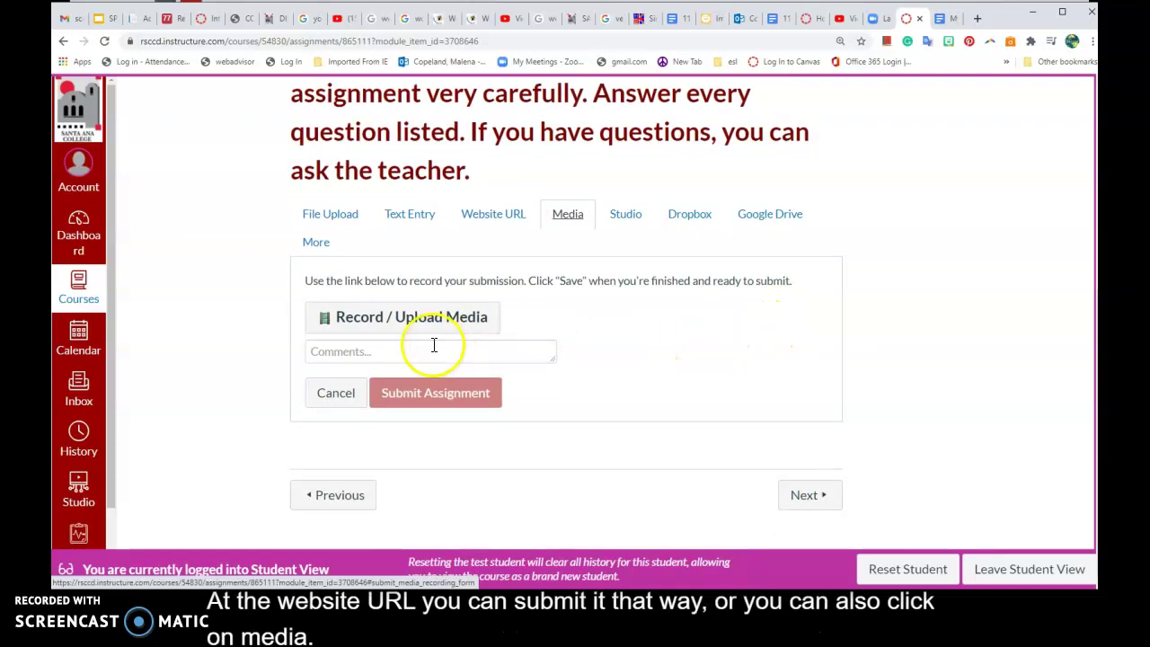
- In Record/Upload Media Comment, choose Mic with a microphone and start recording
{"action": "left_click", "coordinate": [398, 323]}
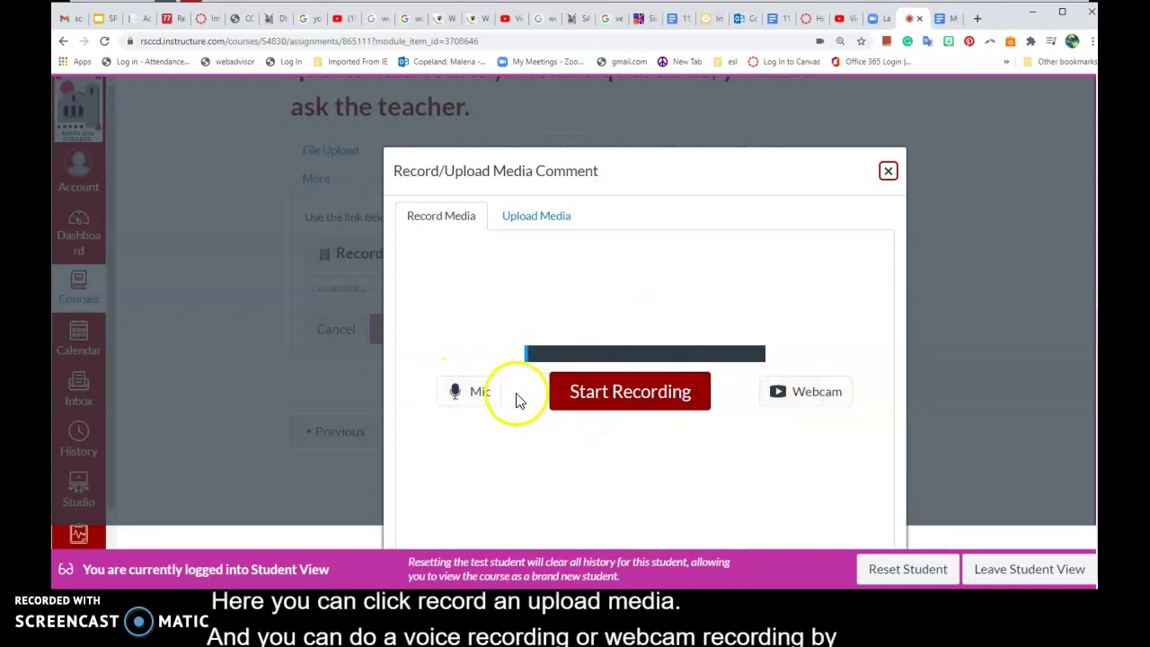
{"action": "left_click", "coordinate": [476, 395]}
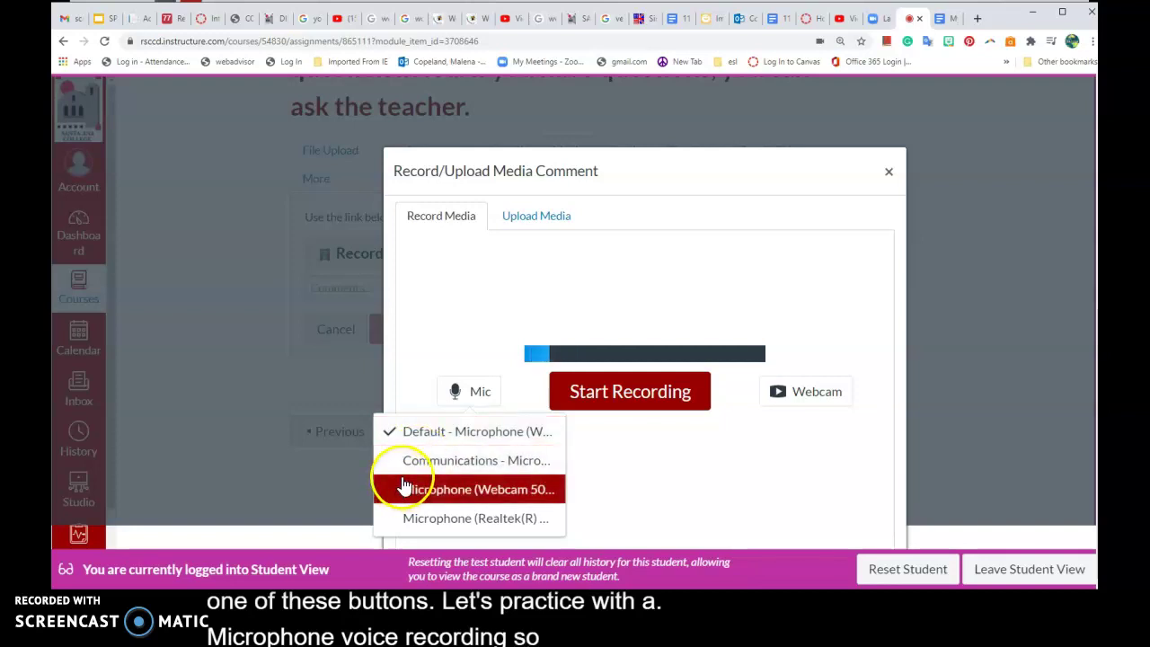
{"action": "left_click", "coordinate": [607, 401]}
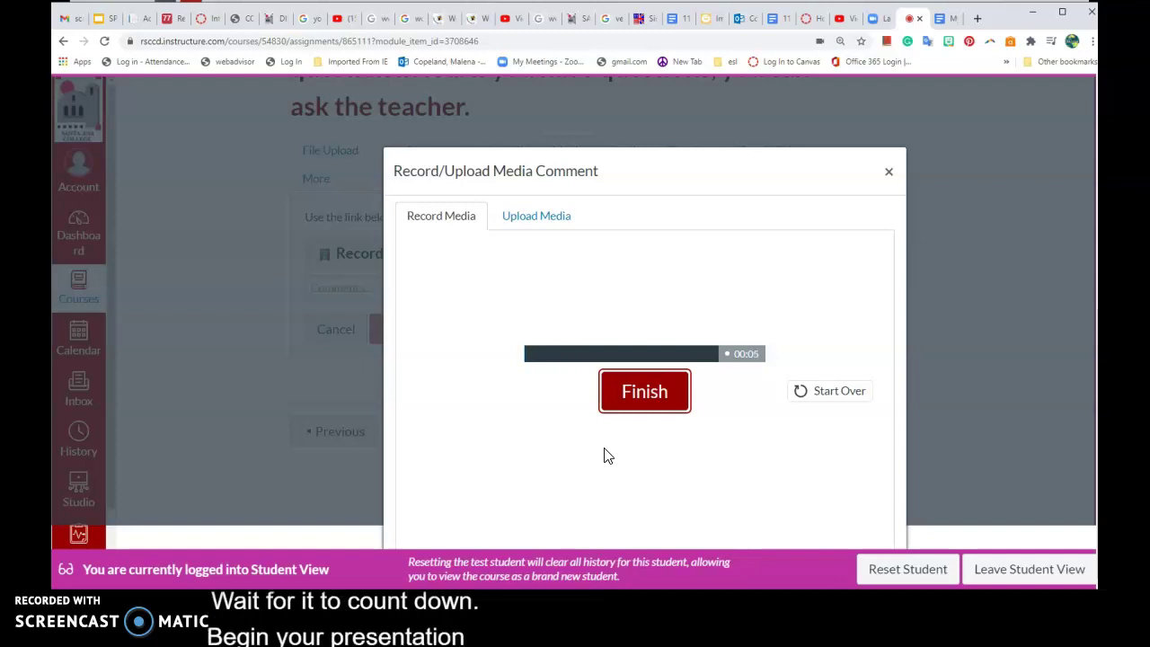
- Finish the 8-second recording, title it 'Practice assignment' and save it
{"action": "left_click", "coordinate": [660, 393]}
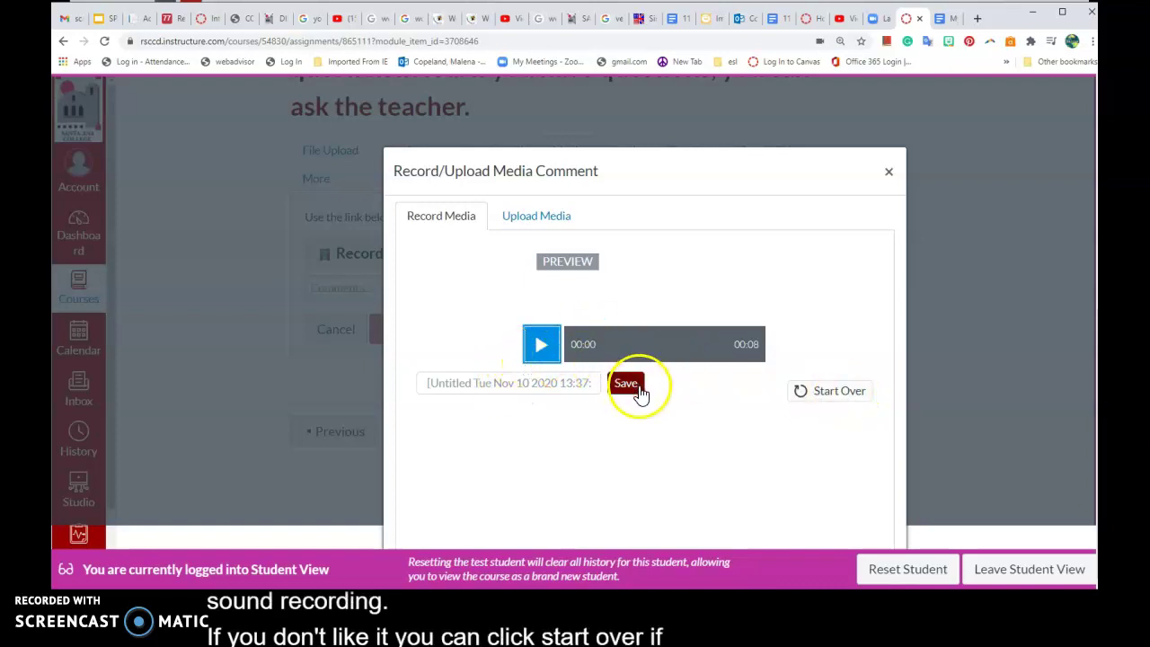
{"action": "left_click", "coordinate": [435, 382]}
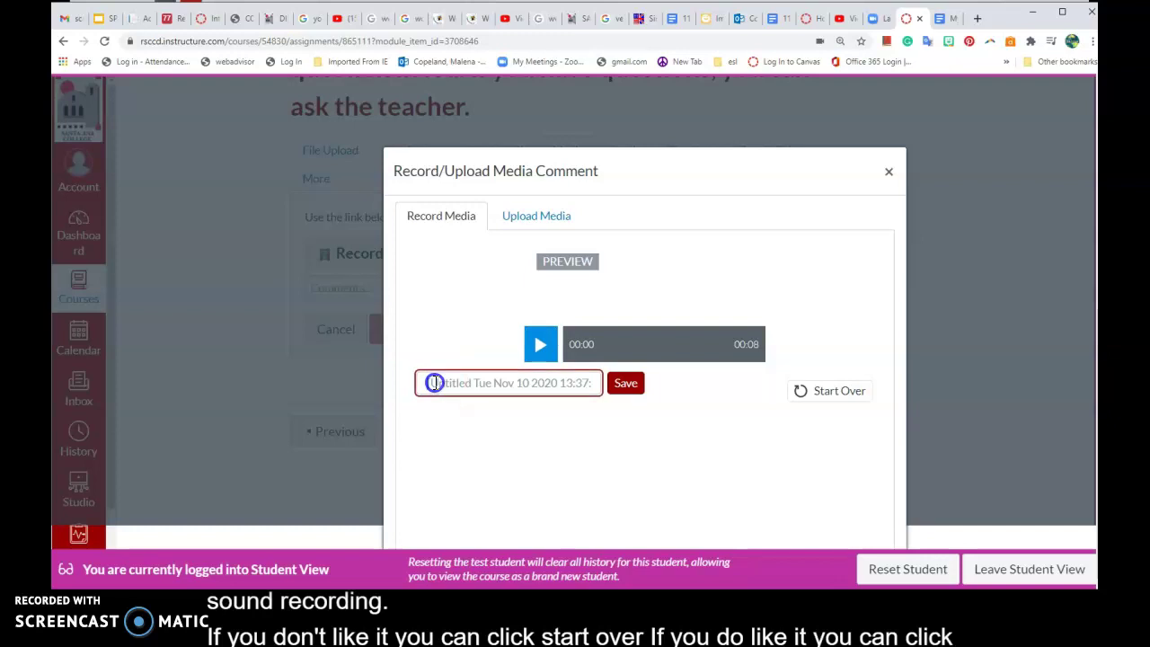
{"action": "type", "text": "Practice"}
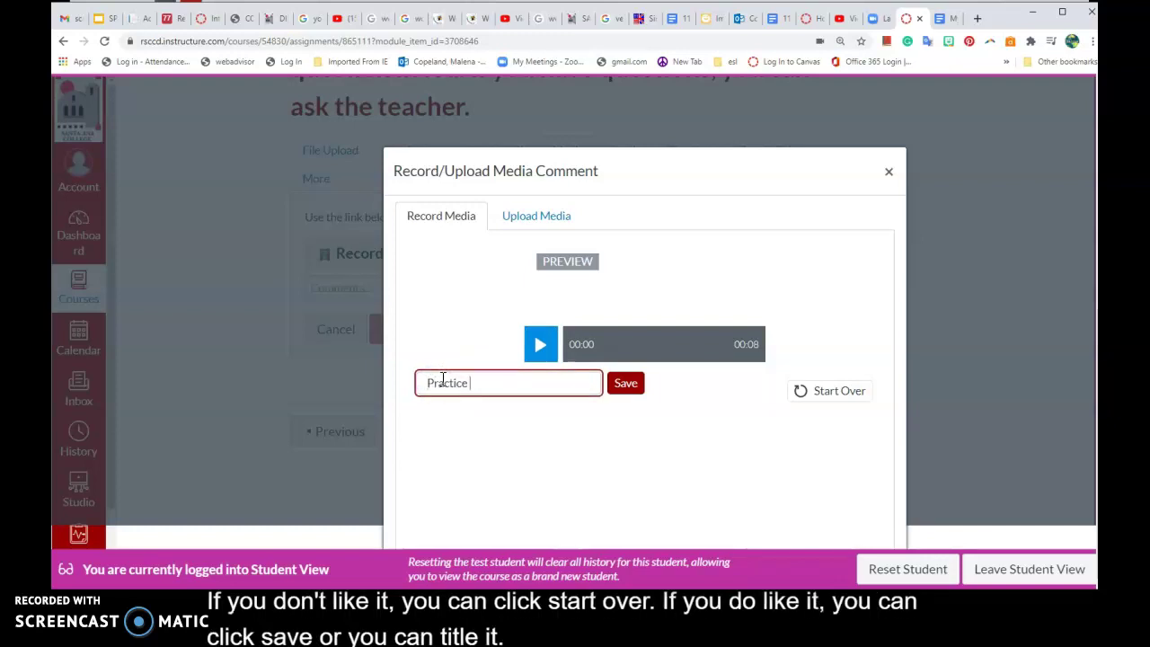
{"action": "type", "text": "ssignment"}
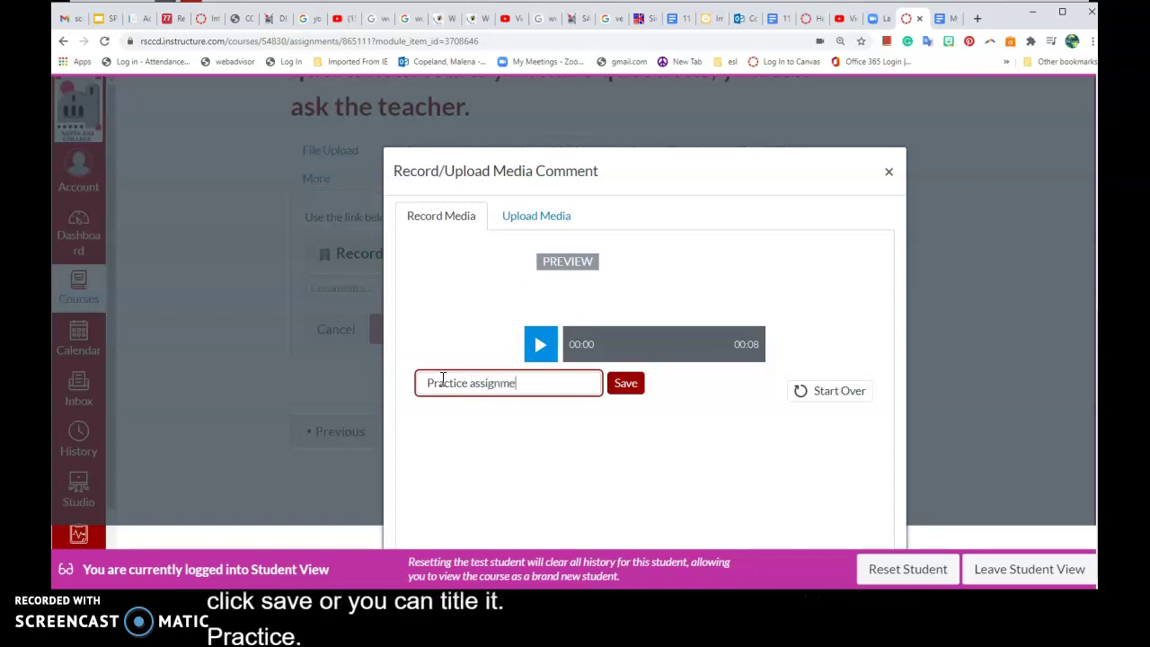
{"action": "left_click", "coordinate": [633, 390]}
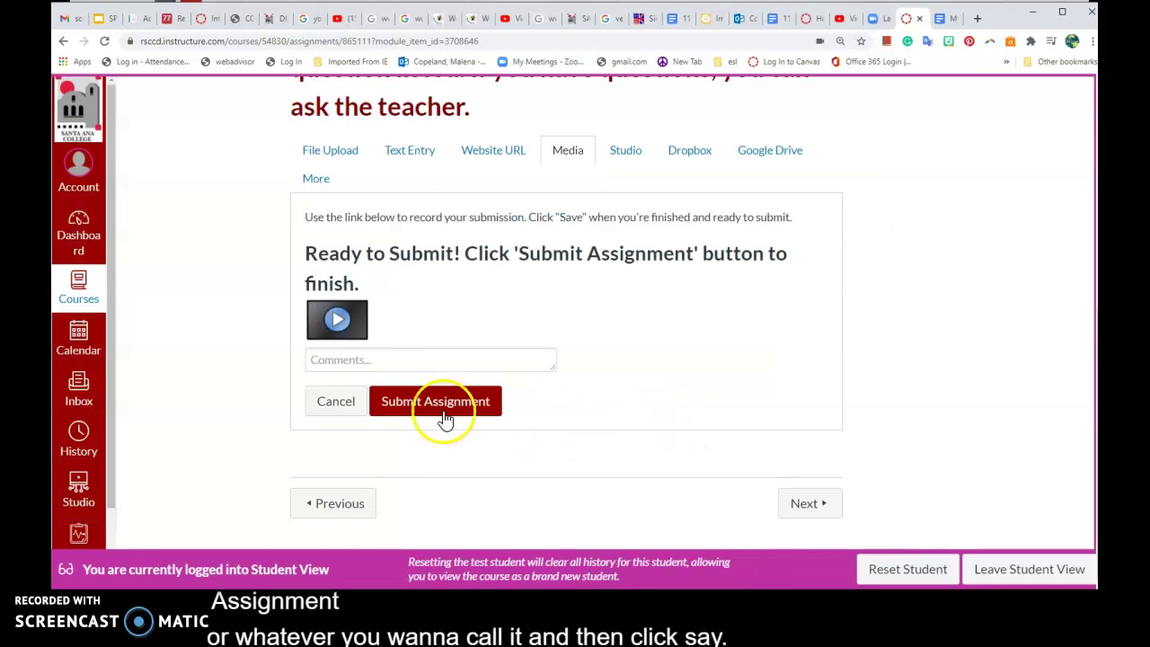
- Submit the assignment with the audio recording, reopening the form once, until it shows Submitted
{"action": "left_click", "coordinate": [442, 412]}
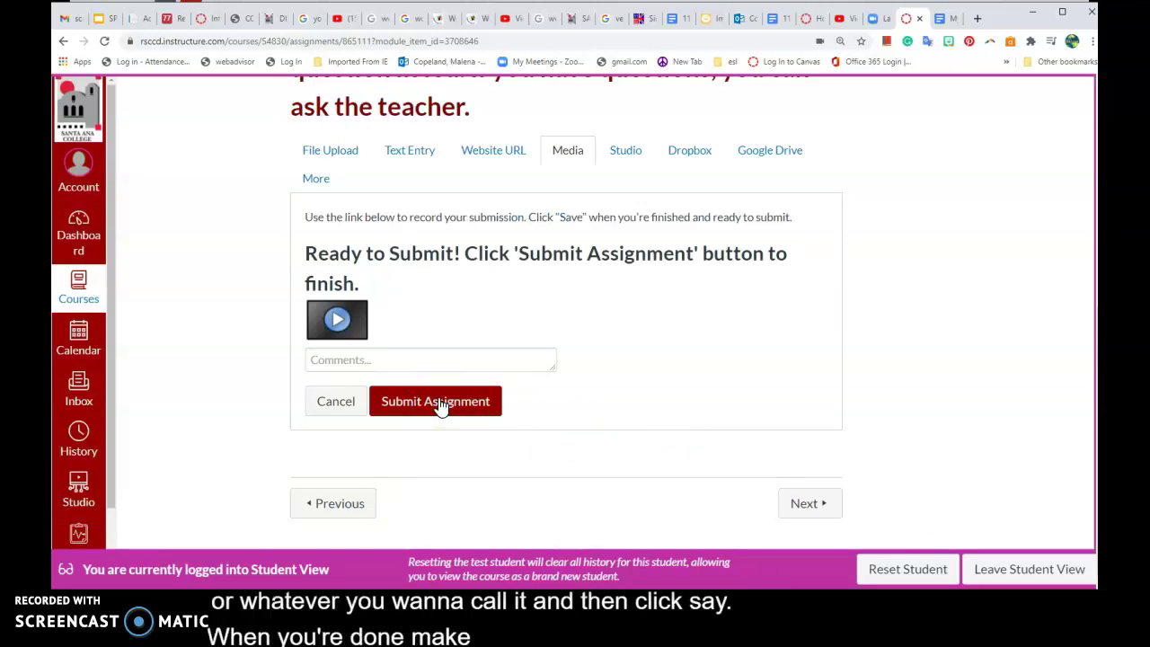
{"action": "left_click", "coordinate": [348, 402]}
{"action": "scroll", "coordinate": [505, 351], "scroll_direction": "up", "scroll_amount": 3}
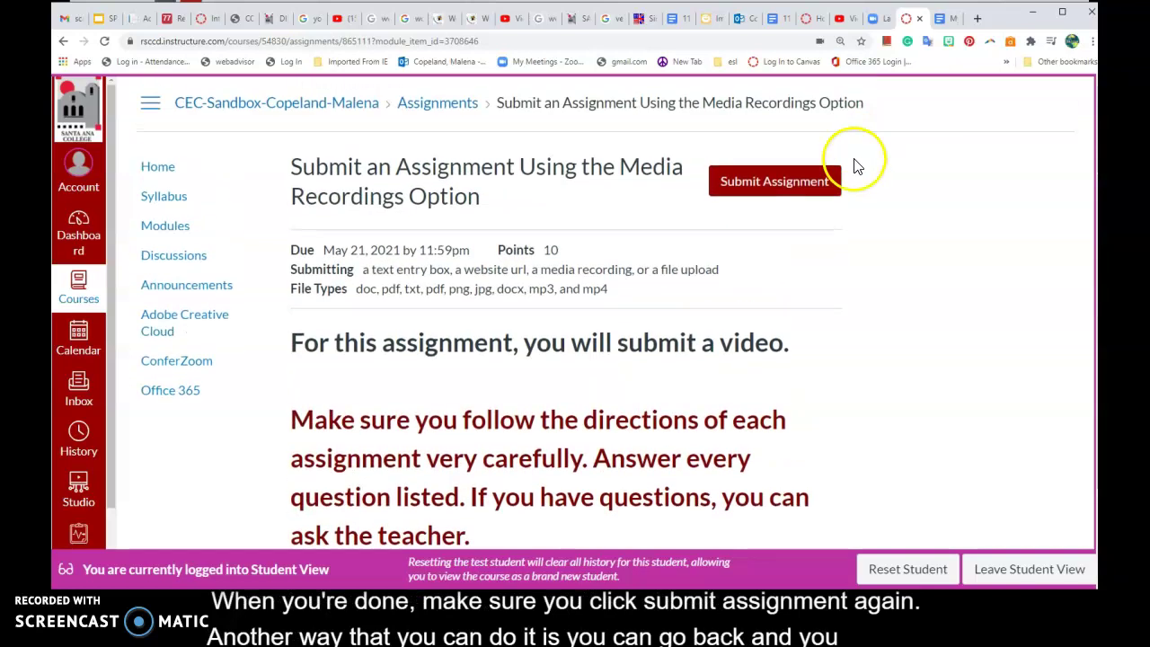
{"action": "left_click", "coordinate": [785, 180]}
{"action": "scroll", "coordinate": [758, 347], "scroll_direction": "down", "scroll_amount": 2}
{"action": "scroll", "coordinate": [718, 371], "scroll_direction": "down", "scroll_amount": 1}
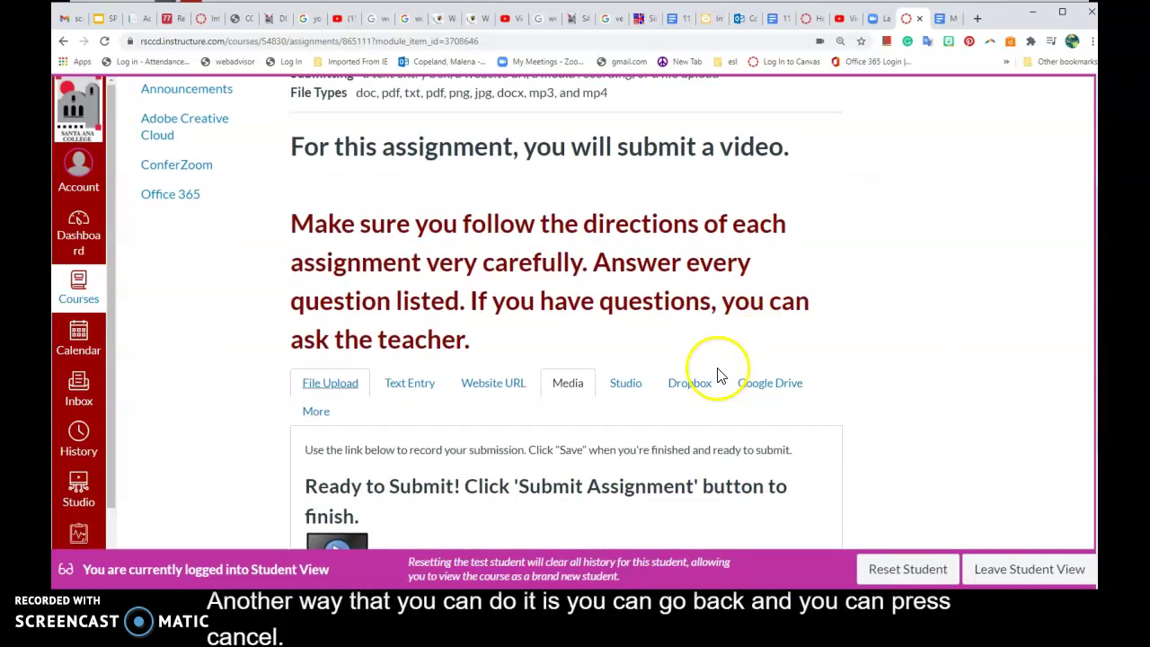
{"action": "scroll", "coordinate": [668, 393], "scroll_direction": "down", "scroll_amount": 1}
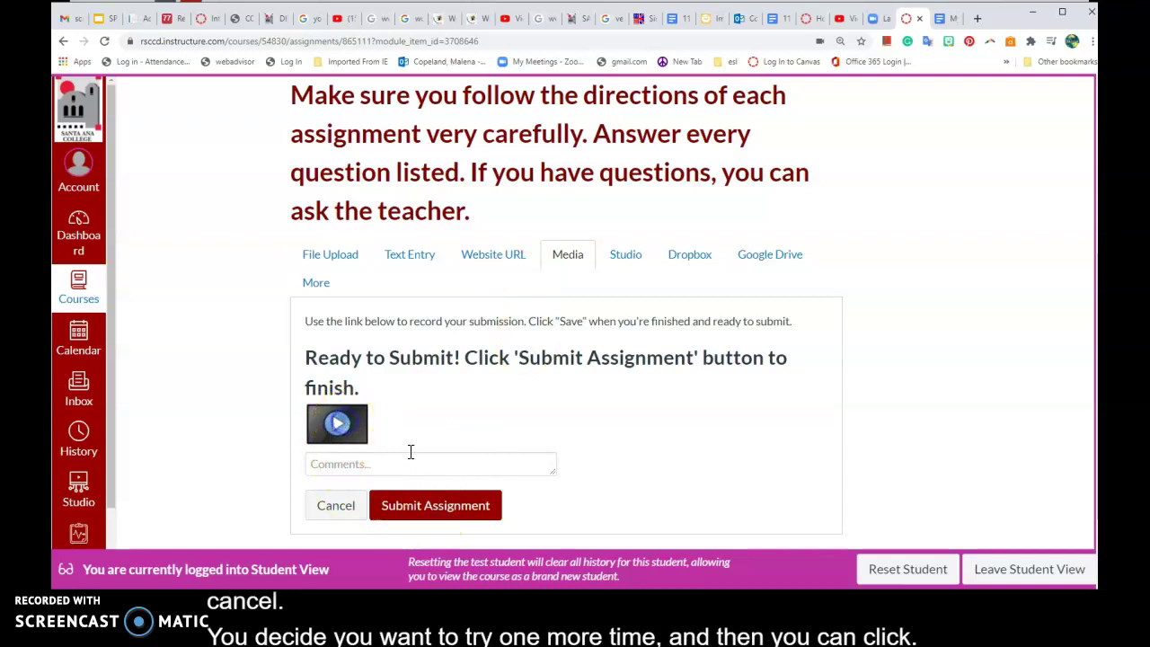
{"action": "left_click", "coordinate": [428, 510]}
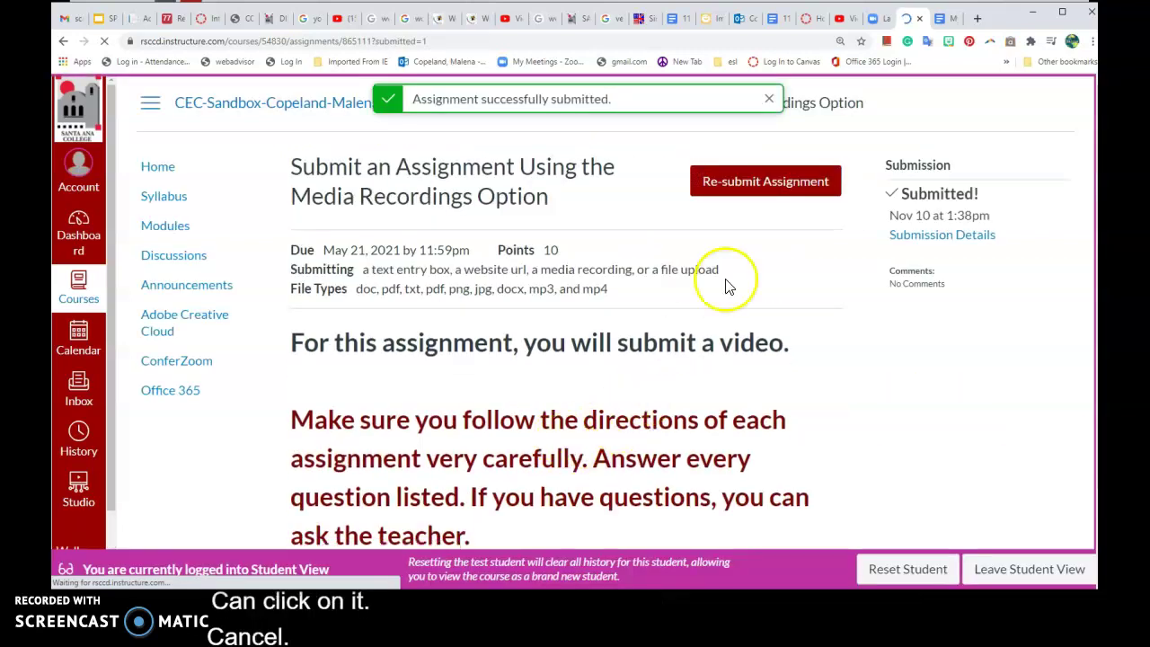
- Start a resubmission as Media and switch the media window to Upload Media
{"action": "left_click", "coordinate": [736, 180]}
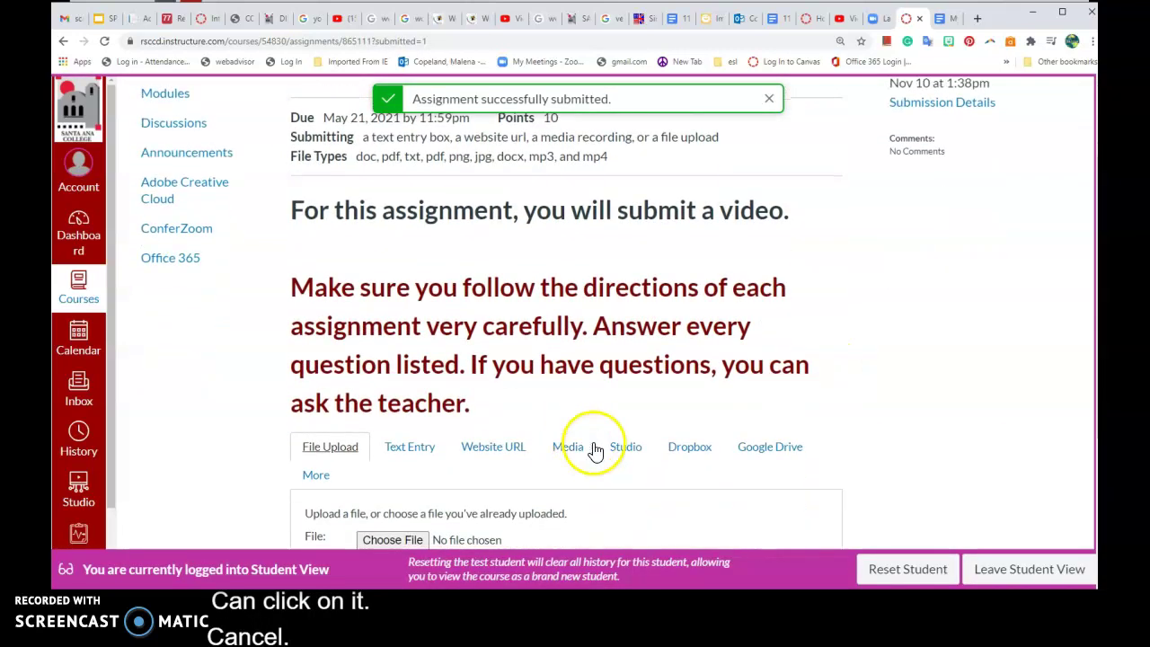
{"action": "scroll", "coordinate": [566, 422], "scroll_direction": "down", "scroll_amount": 3}
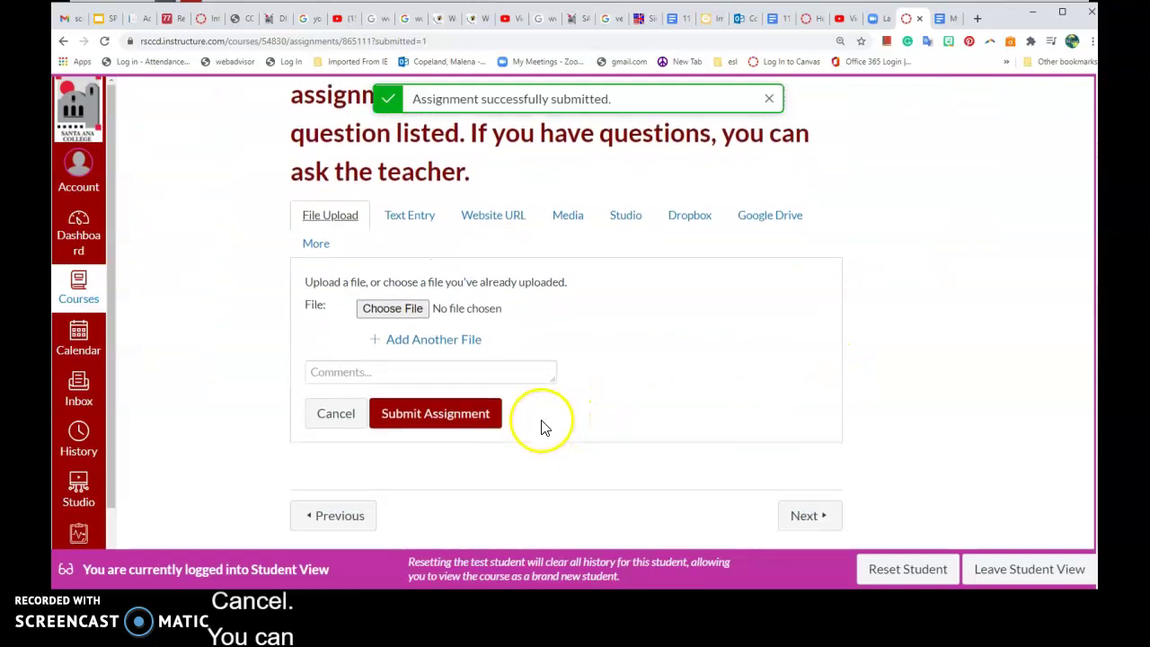
{"action": "left_click", "coordinate": [560, 199]}
{"action": "left_click", "coordinate": [418, 316]}
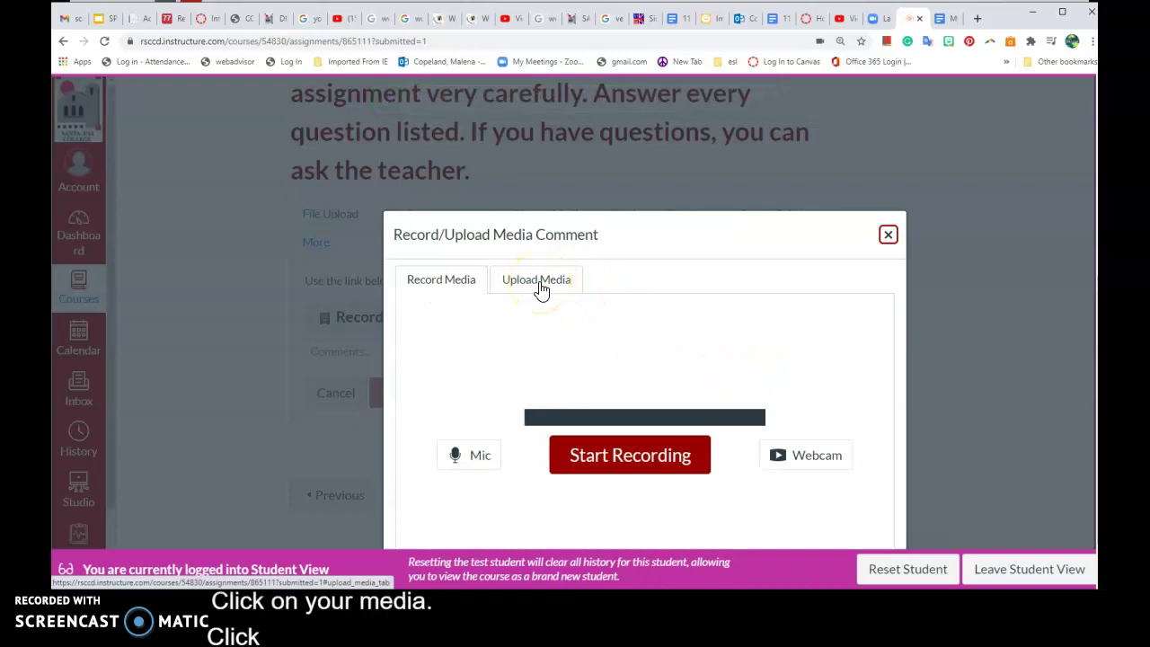
{"action": "left_click", "coordinate": [539, 284]}
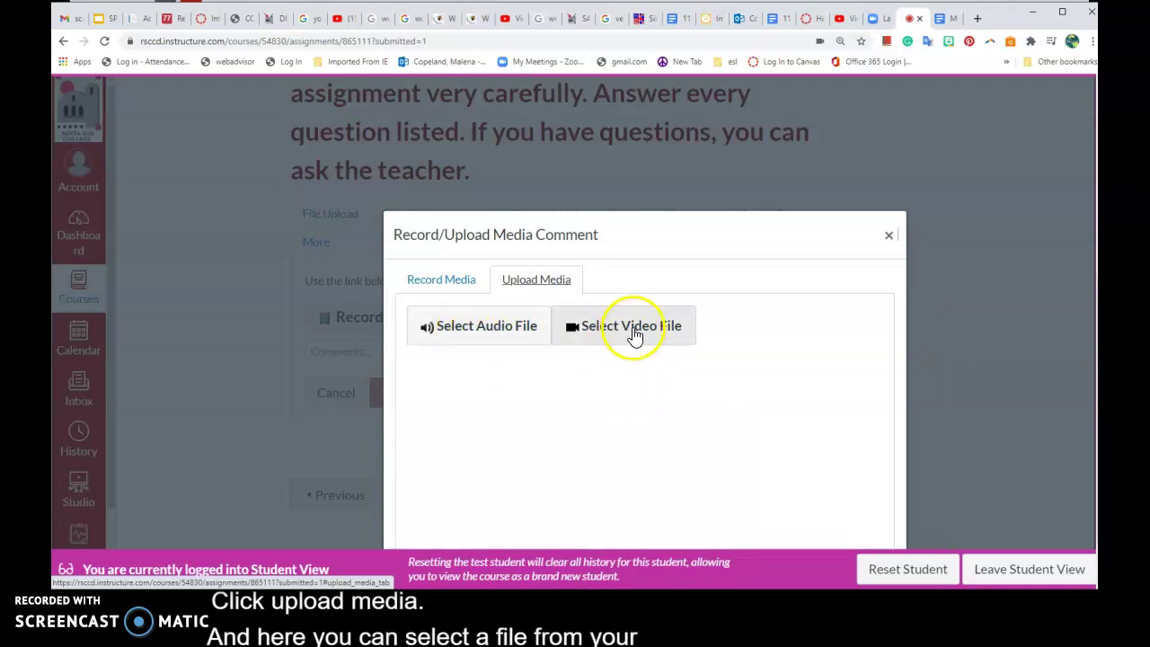
{"action": "scroll", "coordinate": [790, 411], "scroll_direction": "down", "scroll_amount": 1}
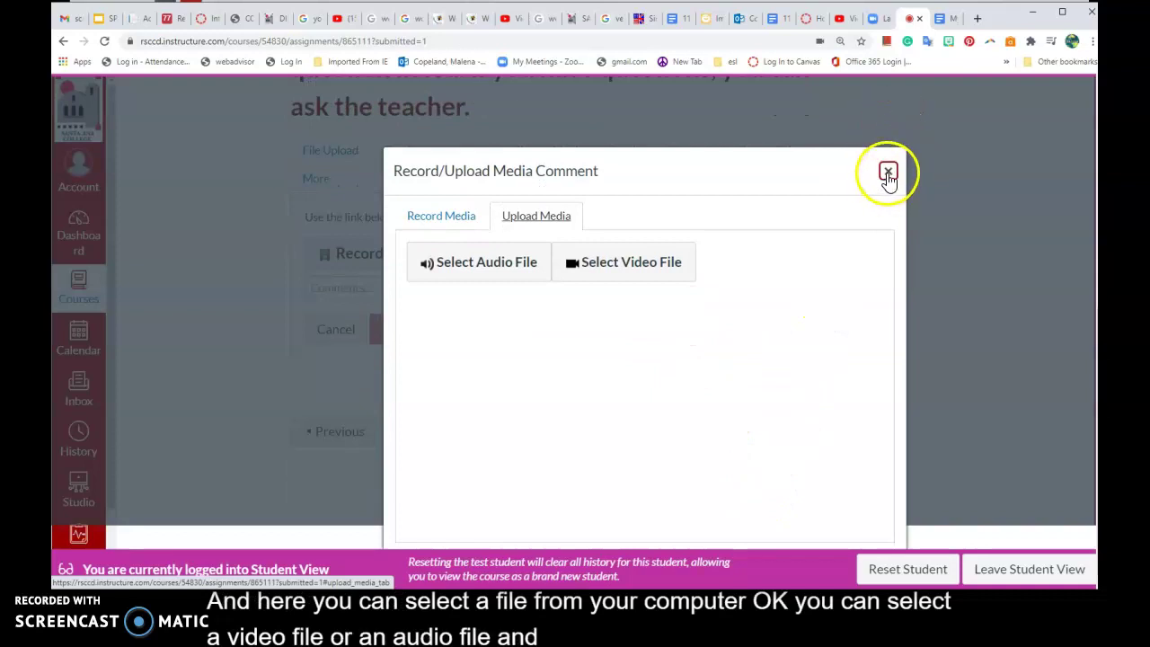
- Upload 'A short ocean video' as the video file and submit the assignment
{"action": "left_click", "coordinate": [605, 262]}
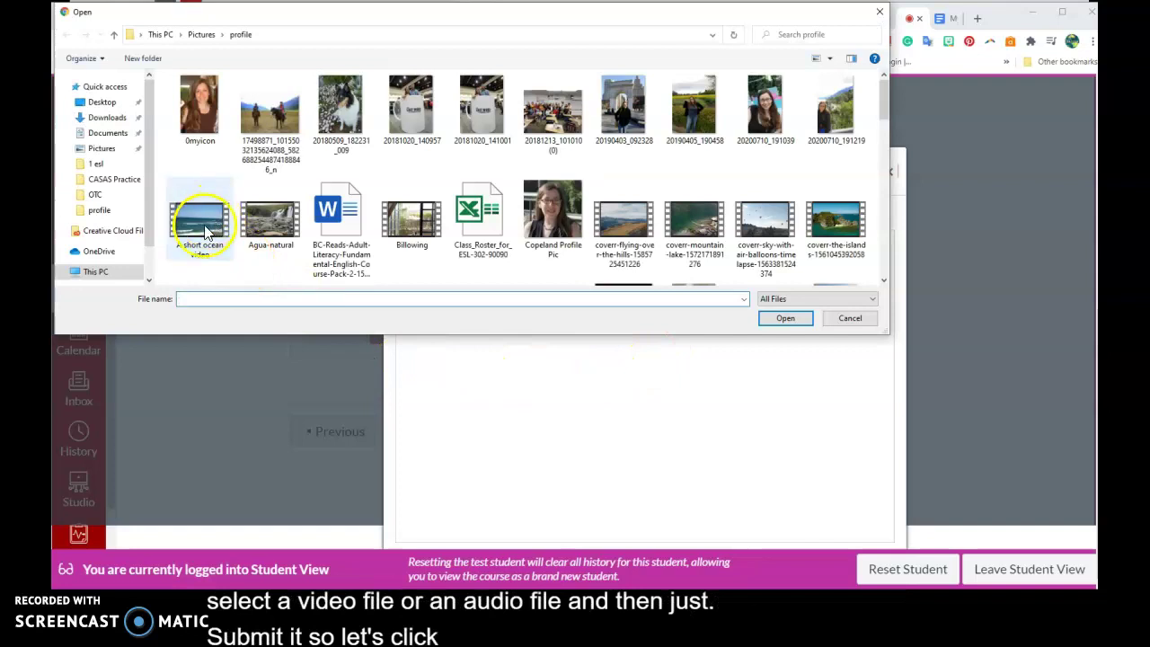
{"action": "left_click", "coordinate": [205, 227]}
{"action": "left_click", "coordinate": [790, 319]}
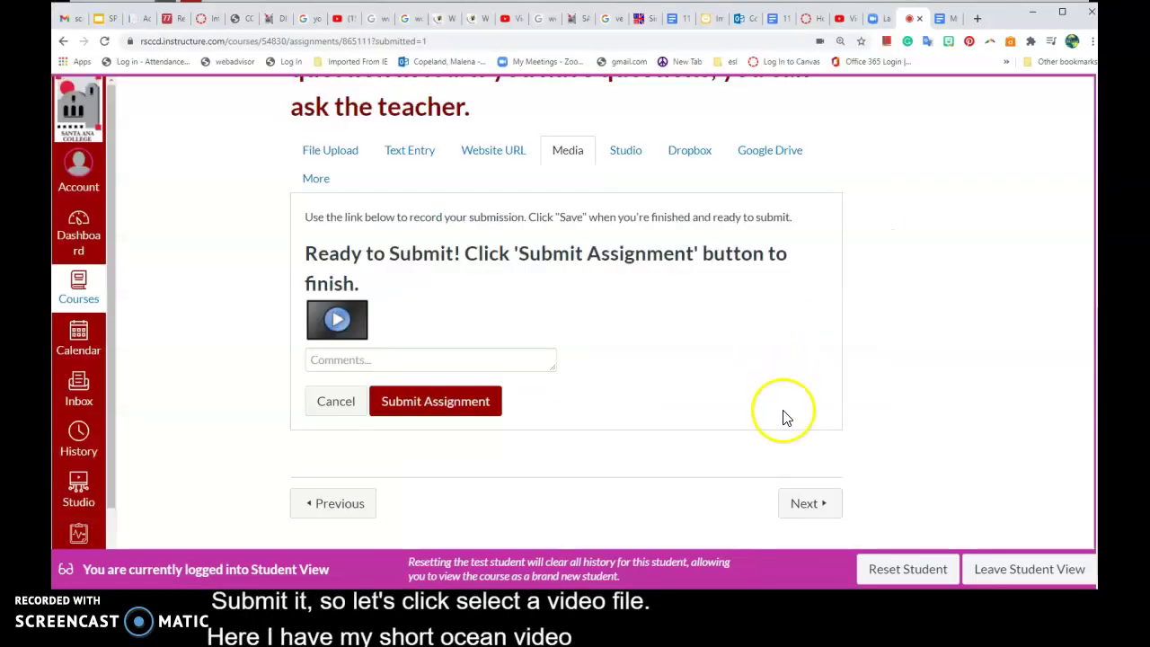
{"action": "left_click", "coordinate": [457, 406]}
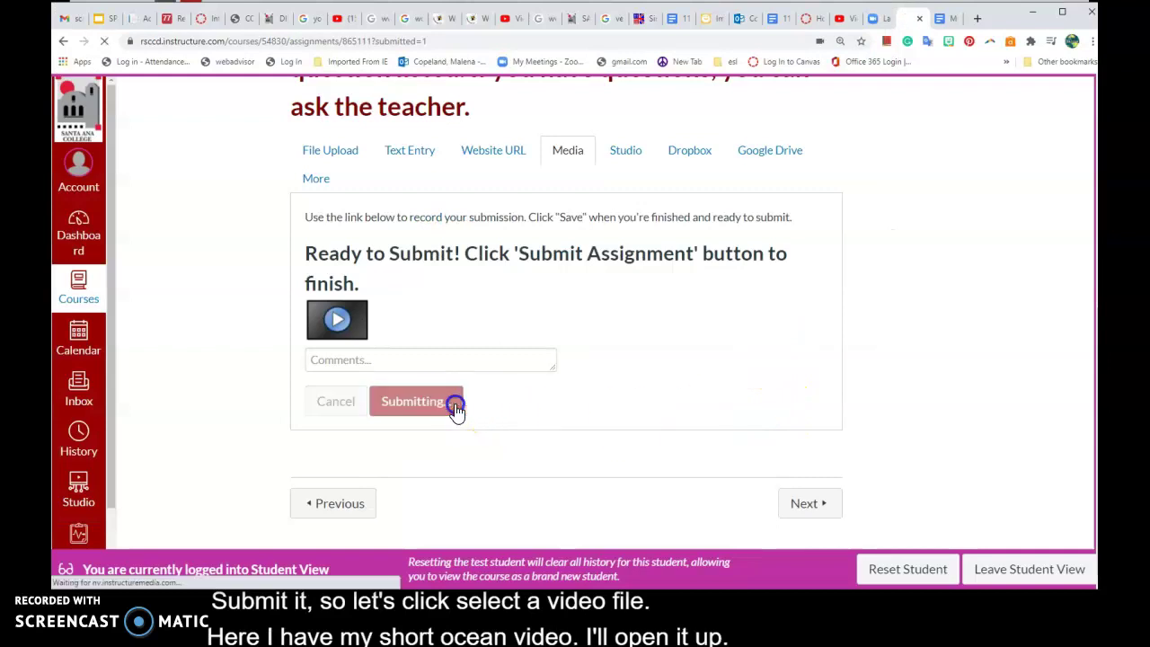